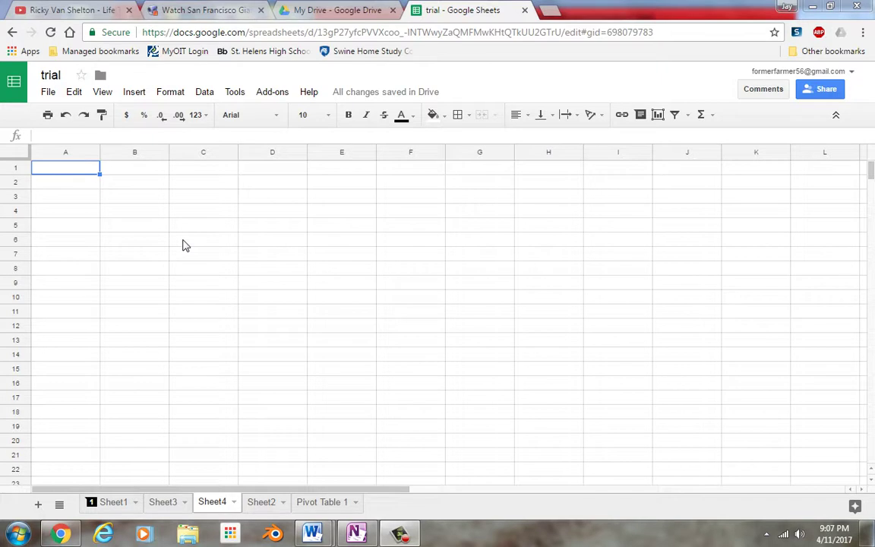
Step: Try a formula in C4, then discard it and leave C4 empty
left_click(173, 212)
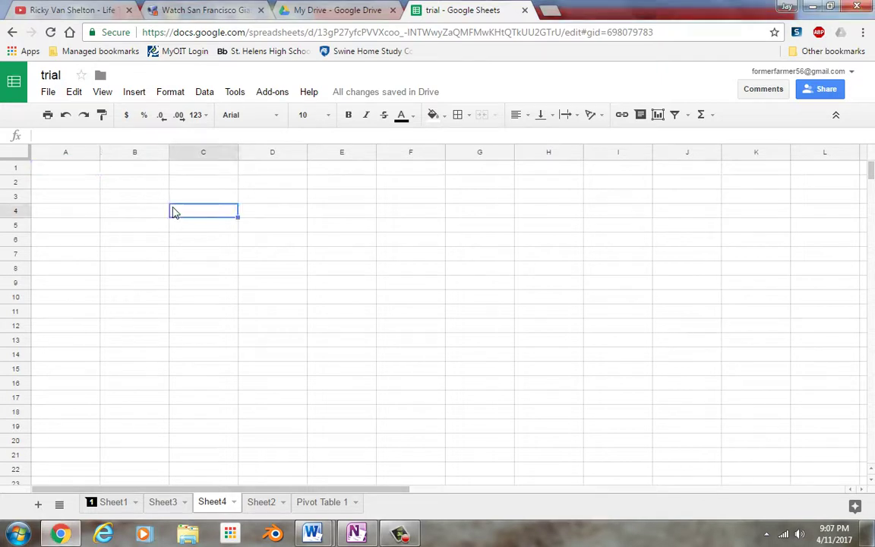
type("=c")
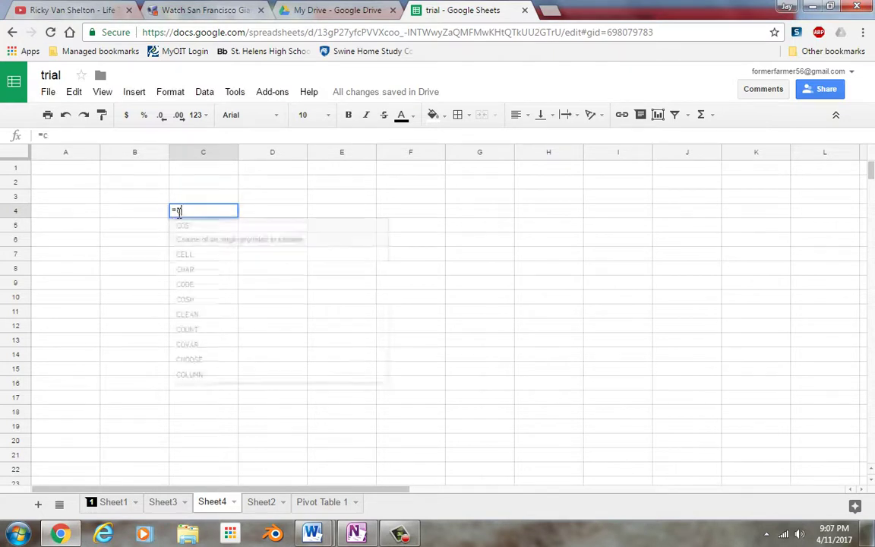
type("hi")
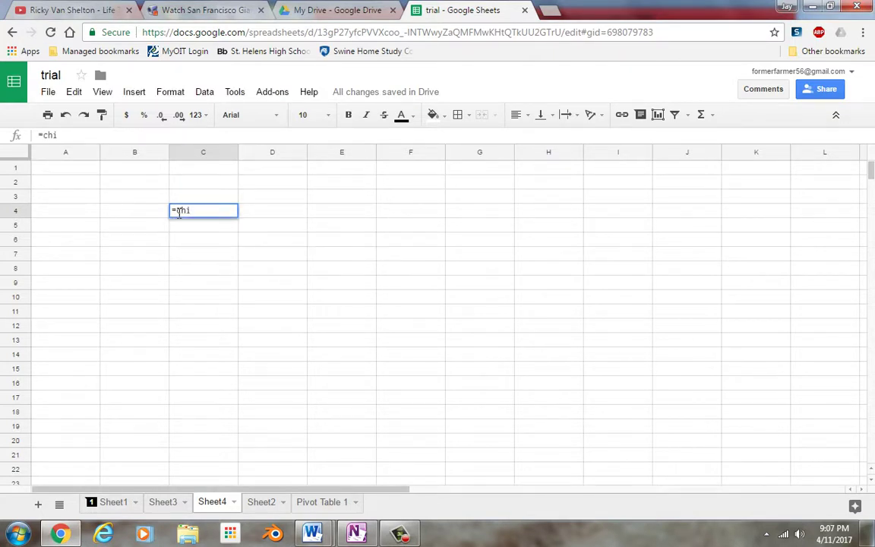
key("BackSpace")
key("BackSpace")
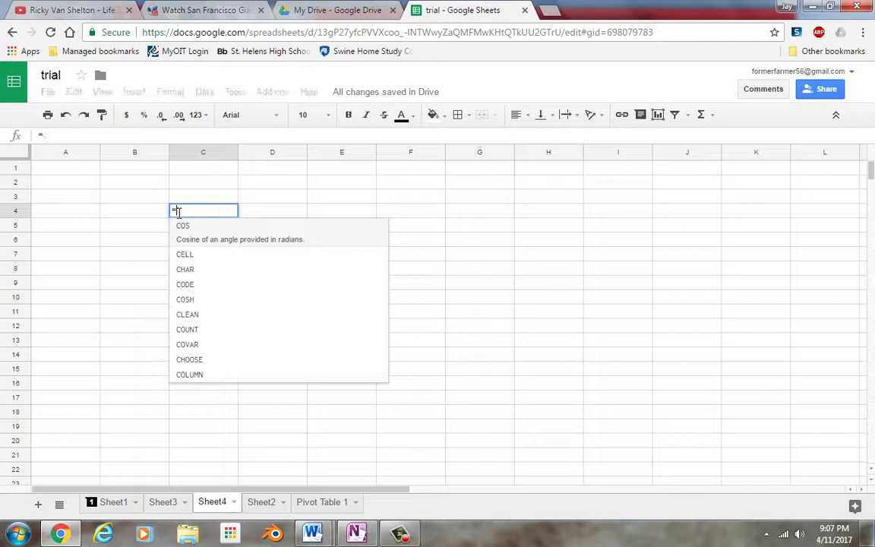
key("BackSpace")
type("x")
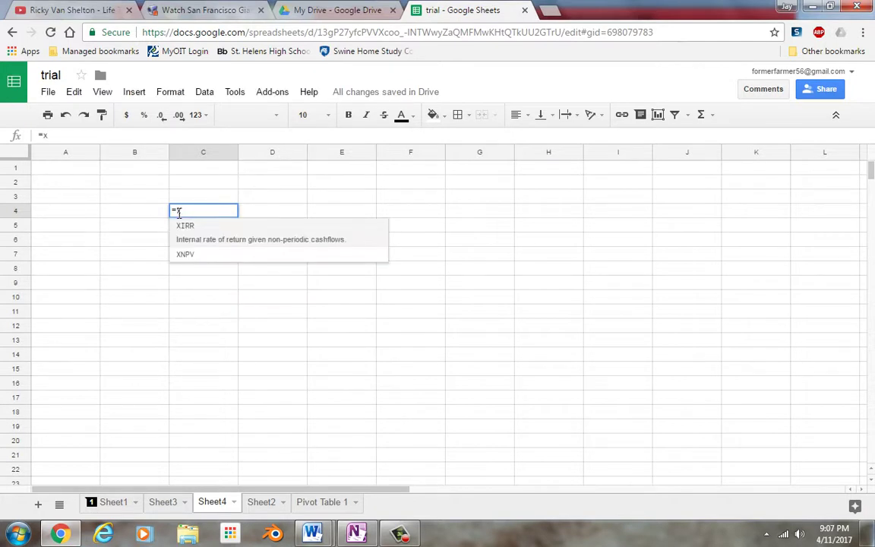
key("BackSpace")
key("BackSpace")
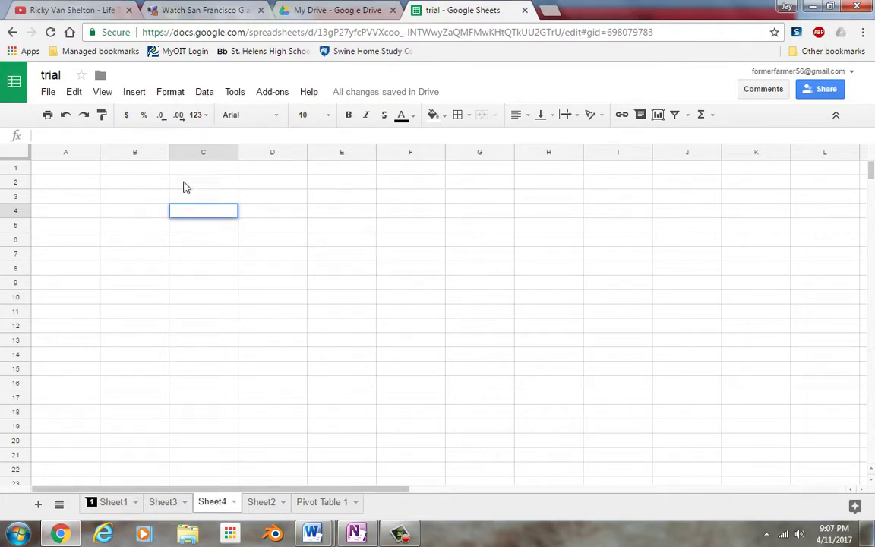
left_click(198, 183)
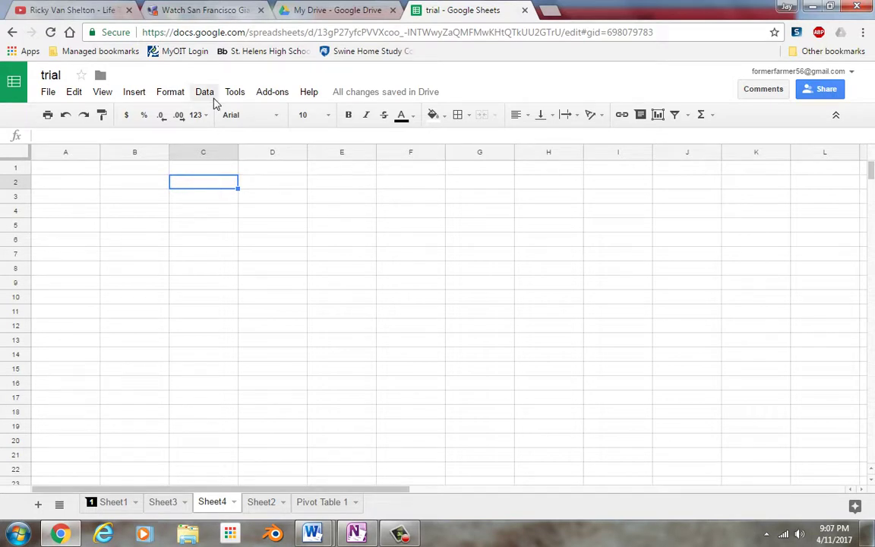
Step: Start the XLMiner Analysis ToolPak add-on and scroll its tool list down to z-Test
left_click(286, 97)
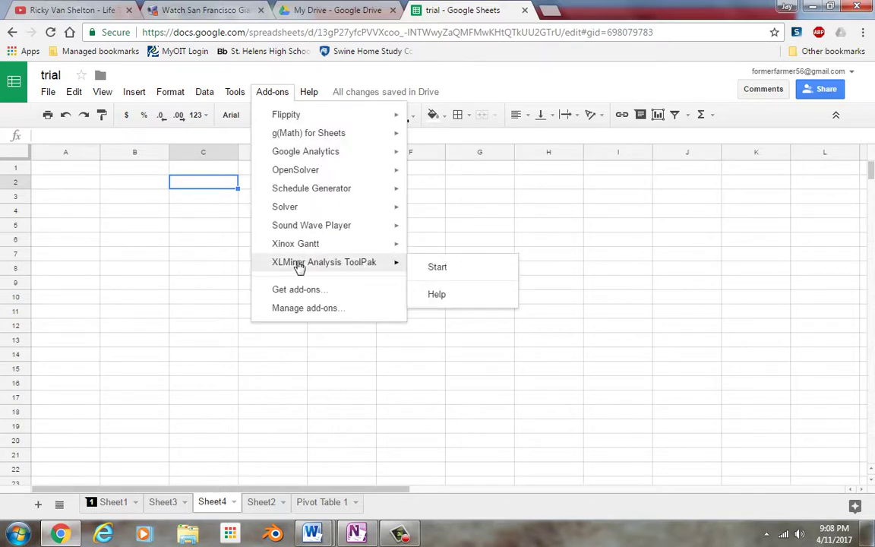
mouse_move(397, 263)
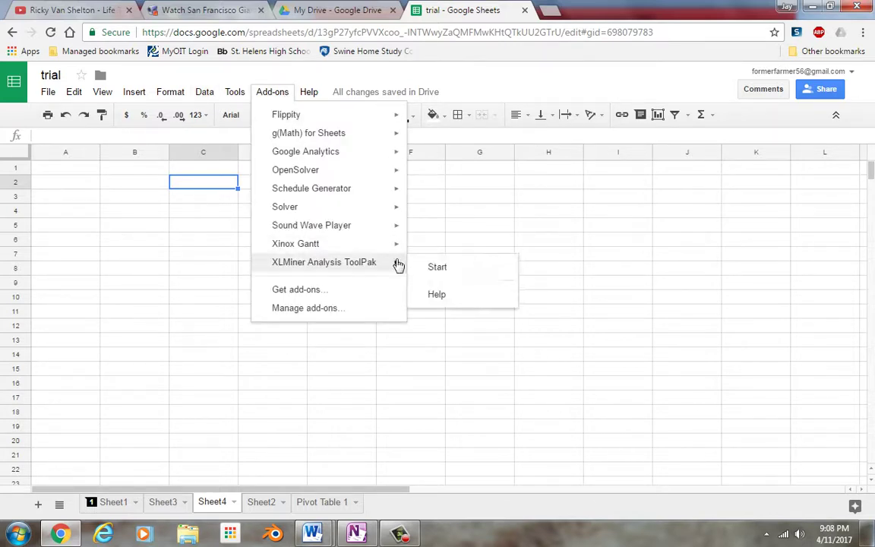
left_click(436, 268)
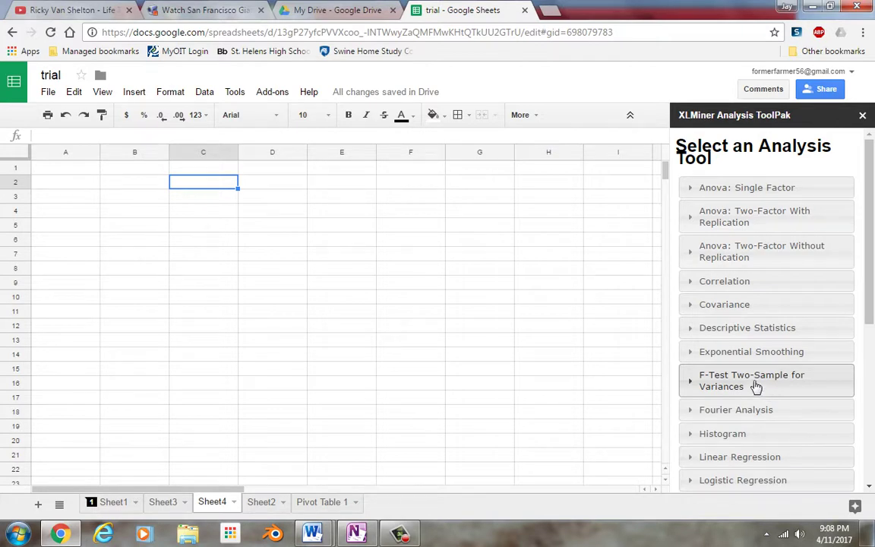
left_click_drag(871, 275, 872, 430)
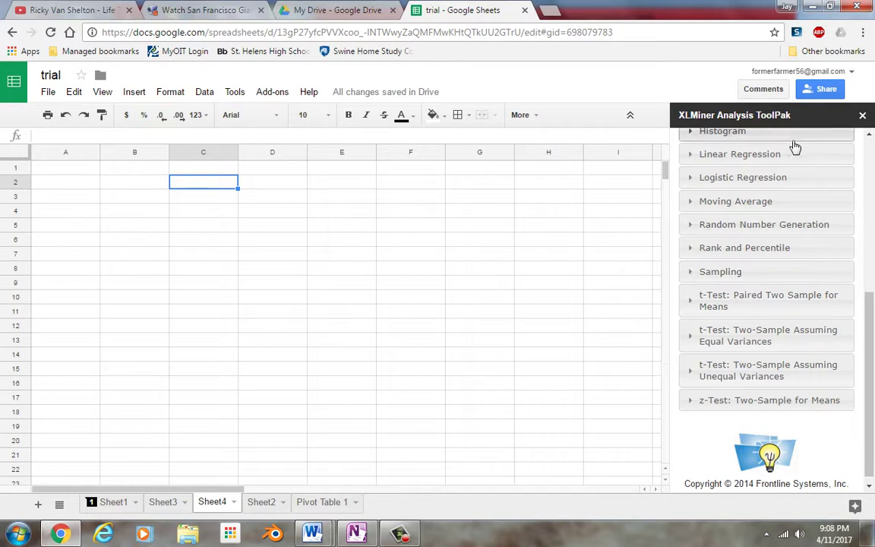
Step: Expand the z-Test: Two-Sample for Means options and enter 2,3,4,5,5,6,6,7 into A1:A8
left_click(768, 400)
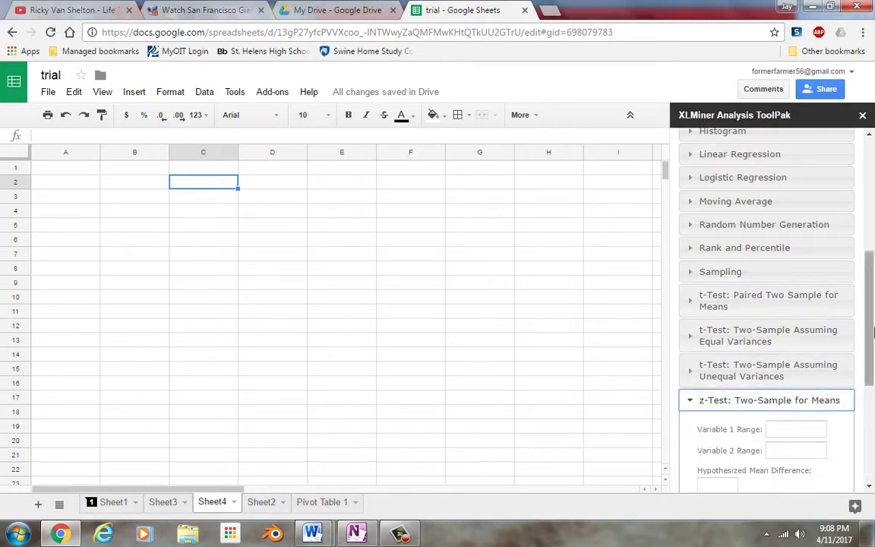
left_click_drag(873, 331, 873, 400)
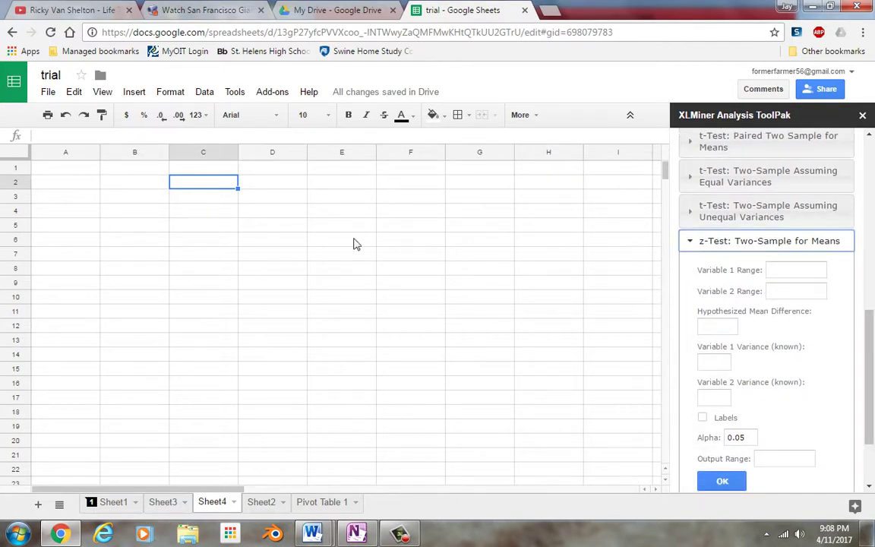
left_click(82, 169)
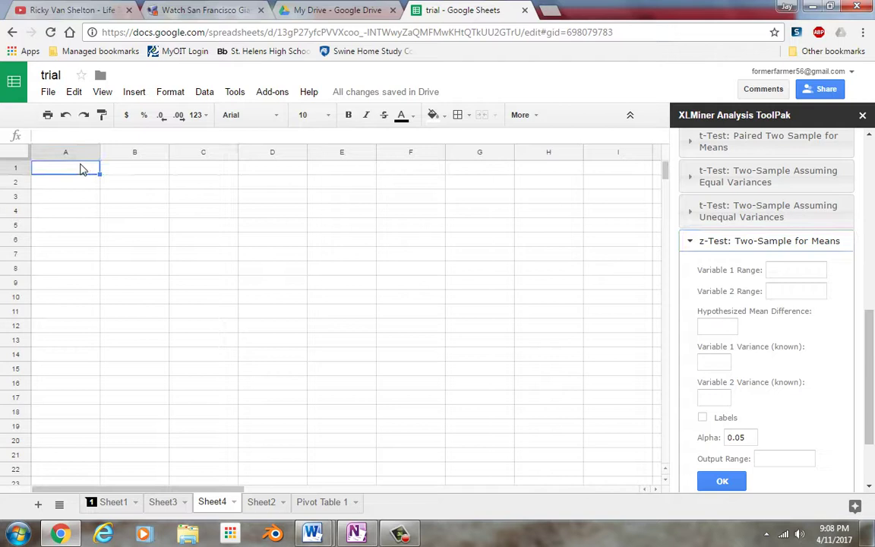
type("2")
key("Return")
type("3")
key("Return")
type("4")
key("Return")
type("5")
key("Return")
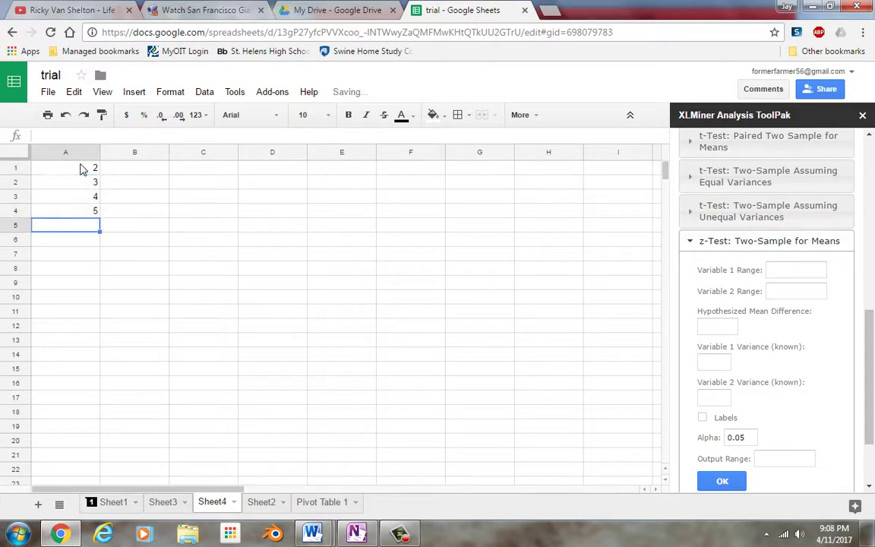
type("56")
key("Return")
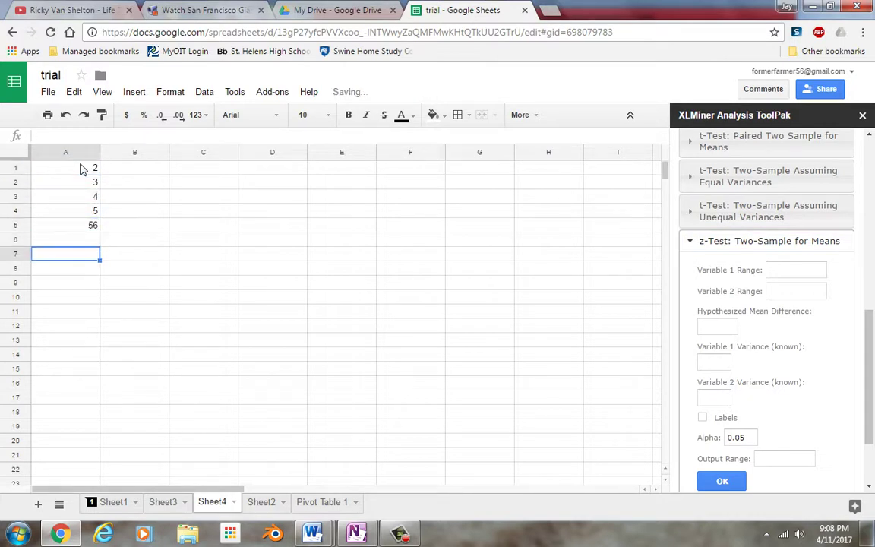
key("Up")
type("5")
key("Return")
type("6")
key("Return")
type("6")
Step: Enter 3,4,5,3,2,2,3,4,5,6 into B1:B10 as the second sample
key("Return")
type("7")
key("Return")
left_click(131, 173)
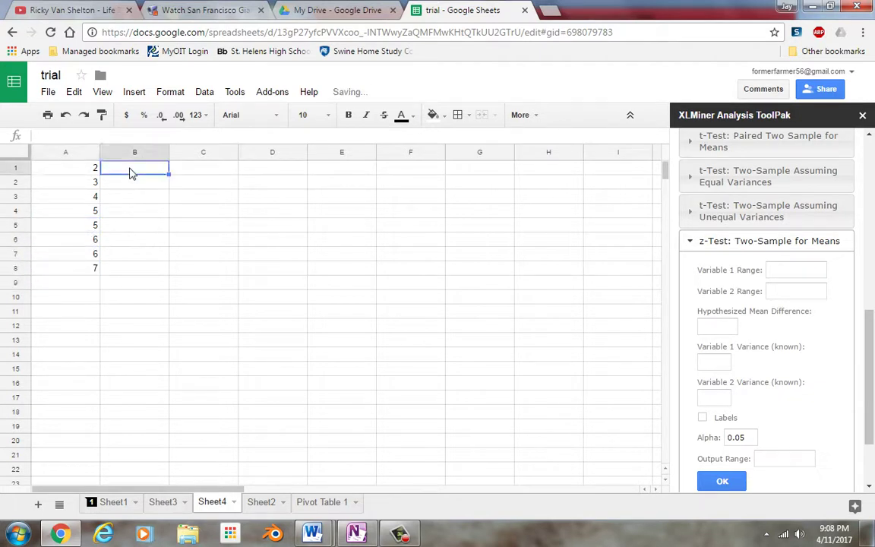
type("3")
key("Return")
type("4")
key("Return")
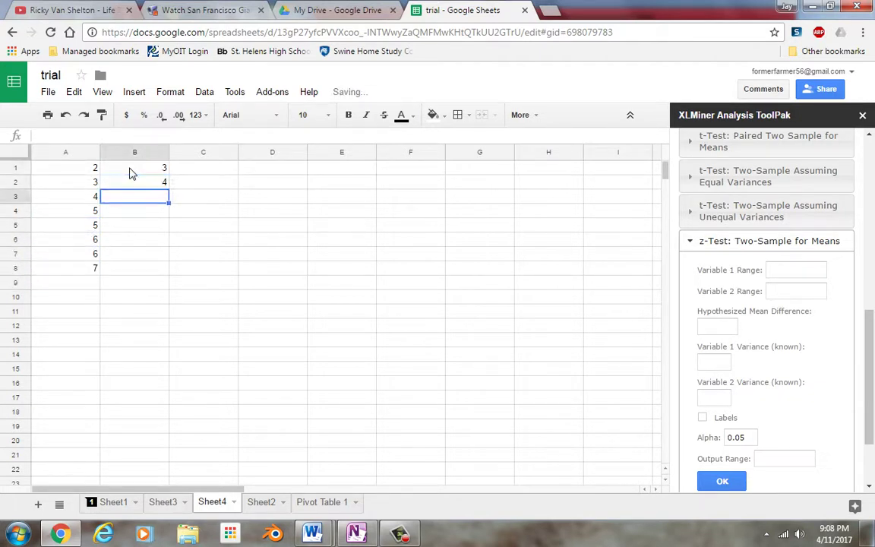
type("5")
key("Return")
type("3")
key("Return")
type("2 2")
key("Return")
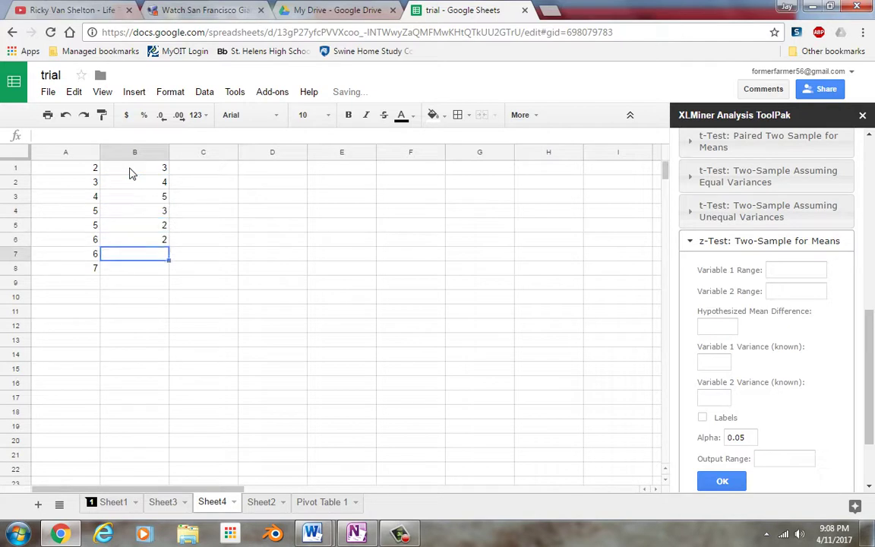
type("3")
key("Return")
type("4")
key("Return")
type("5")
key("Return")
type("6")
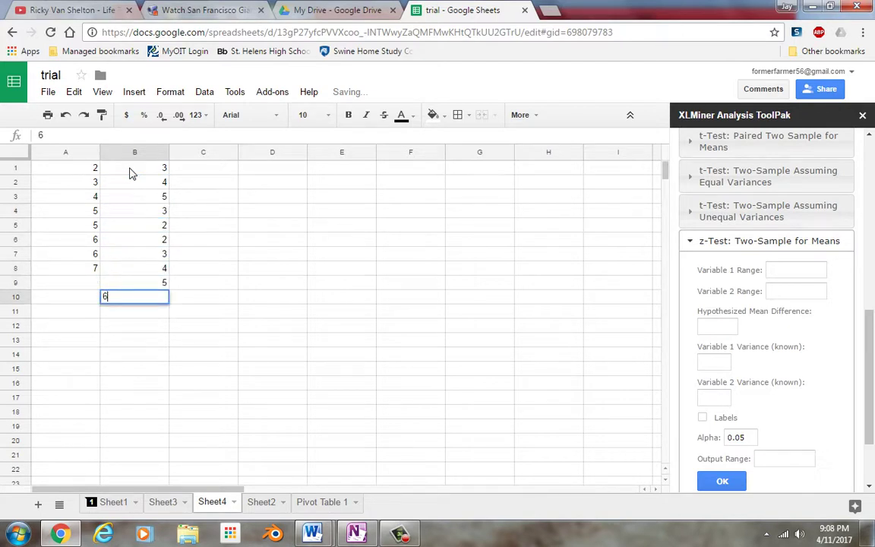
key("Return")
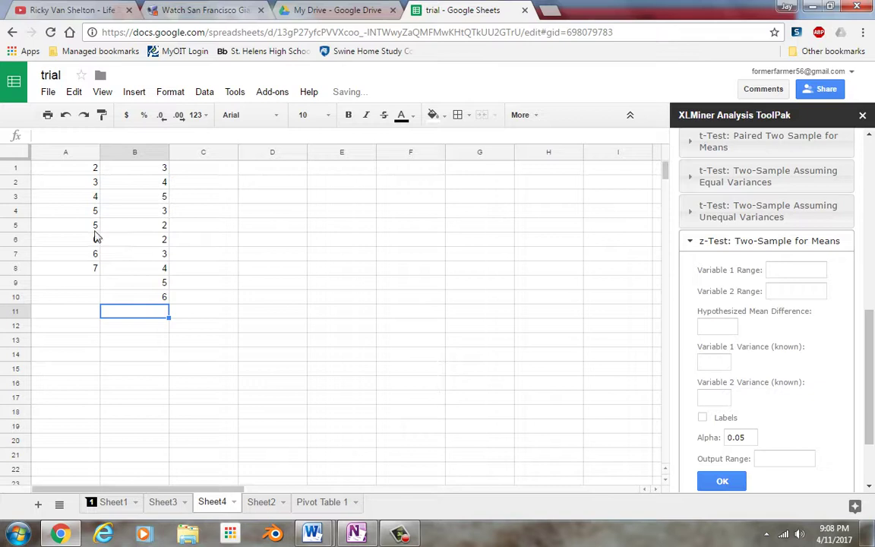
Step: Set z-Test Variable 1 Range to A1:A8, Variable 2 Range to B1:B10, hypothesized mean difference 0
left_click_drag(82, 167, 95, 268)
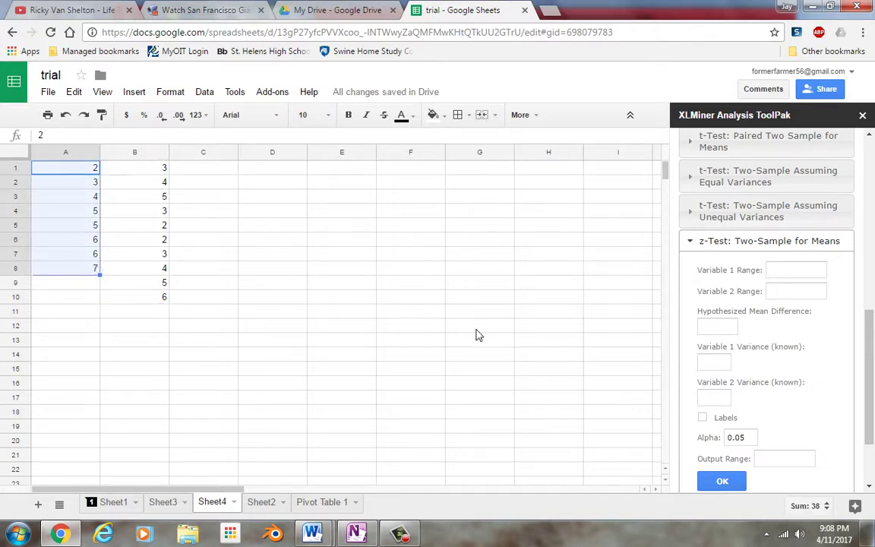
left_click(771, 272)
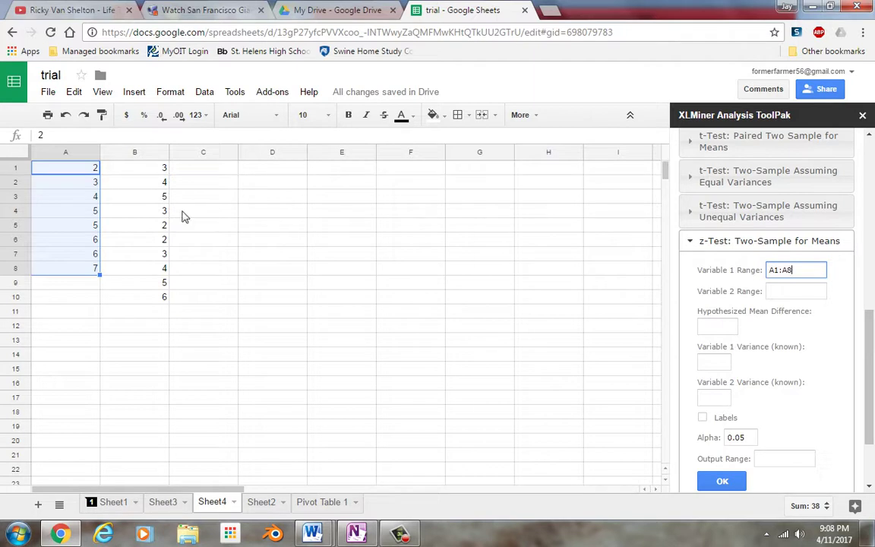
left_click_drag(143, 166, 166, 303)
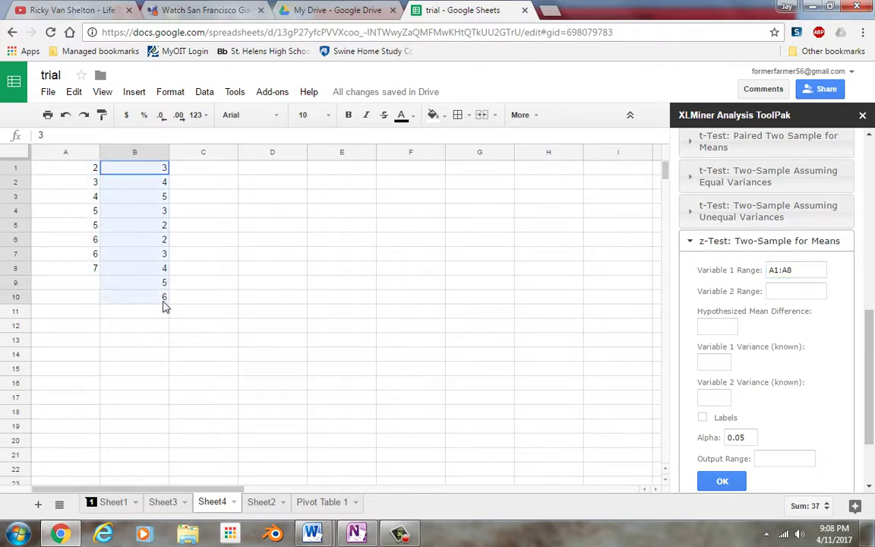
left_click(777, 293)
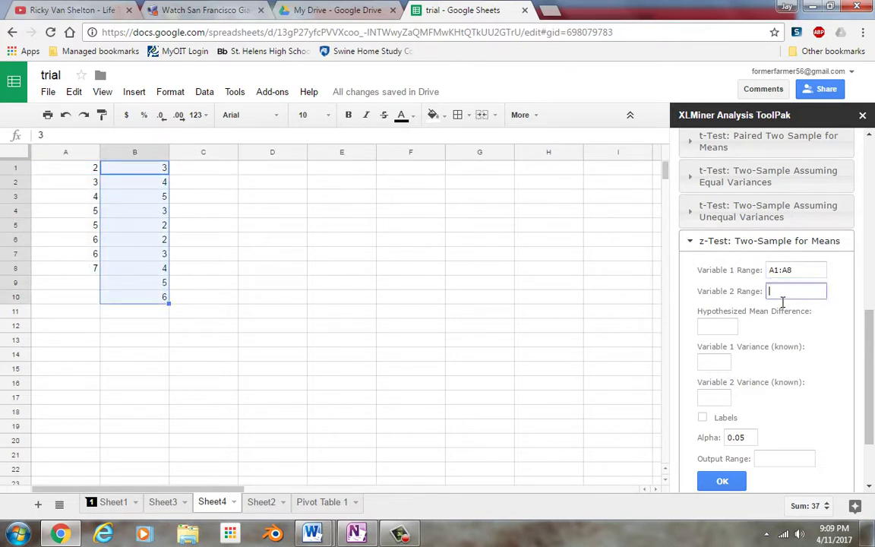
left_click(725, 329)
left_click(718, 363)
Step: Put =STDEV(A1:A8) in A11, giving 1.669045921
left_click(78, 314)
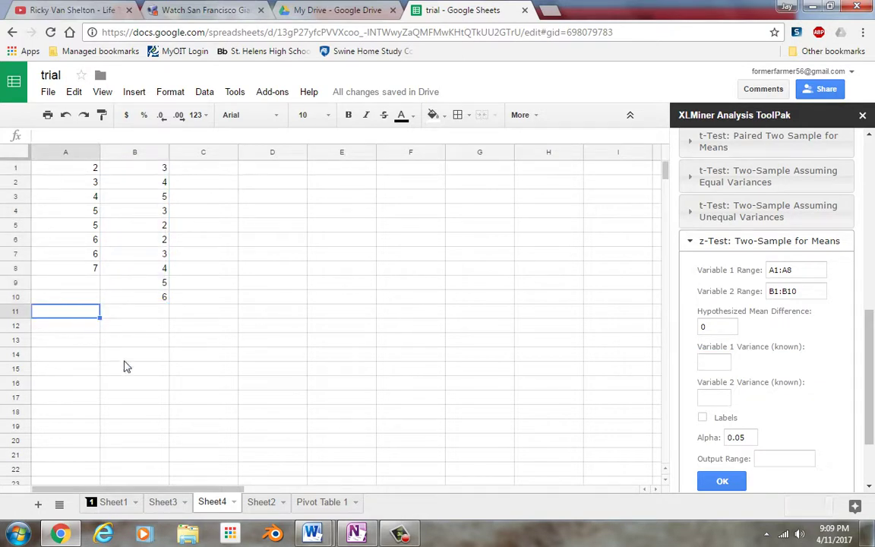
type("=")
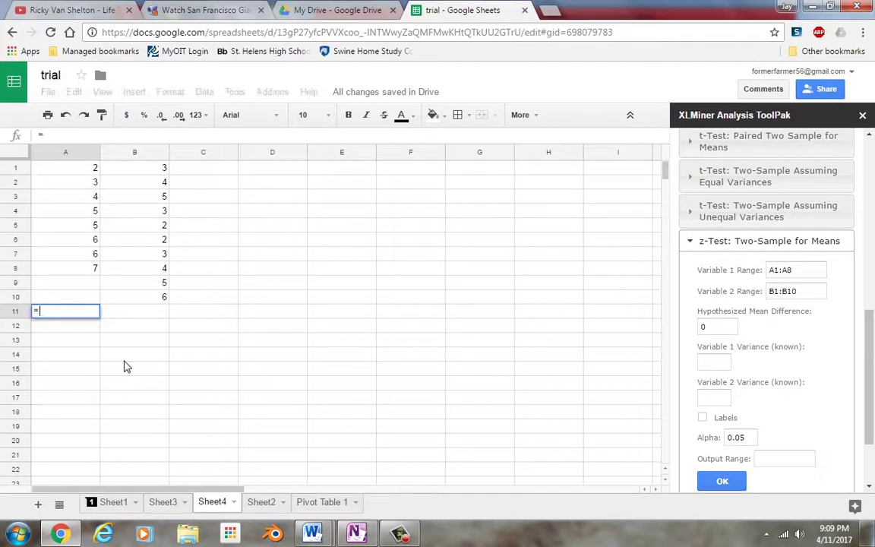
type("st")
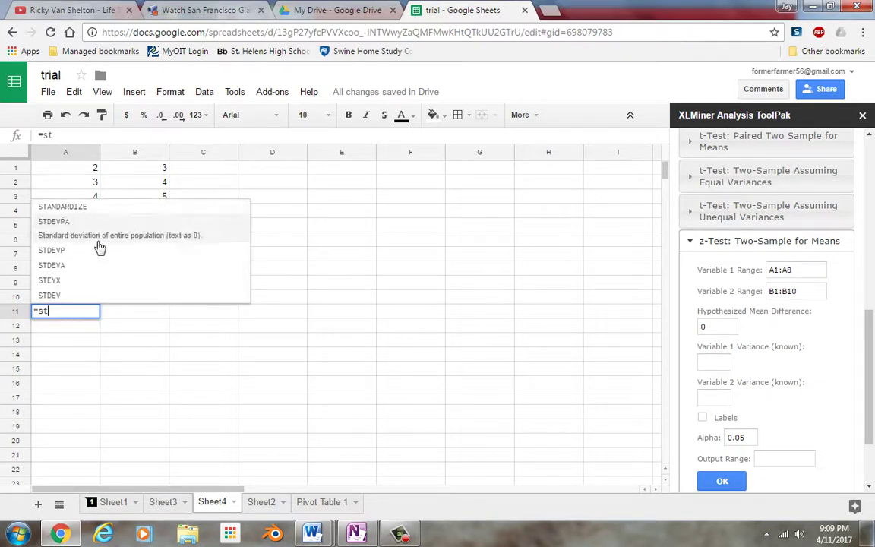
left_click(91, 292)
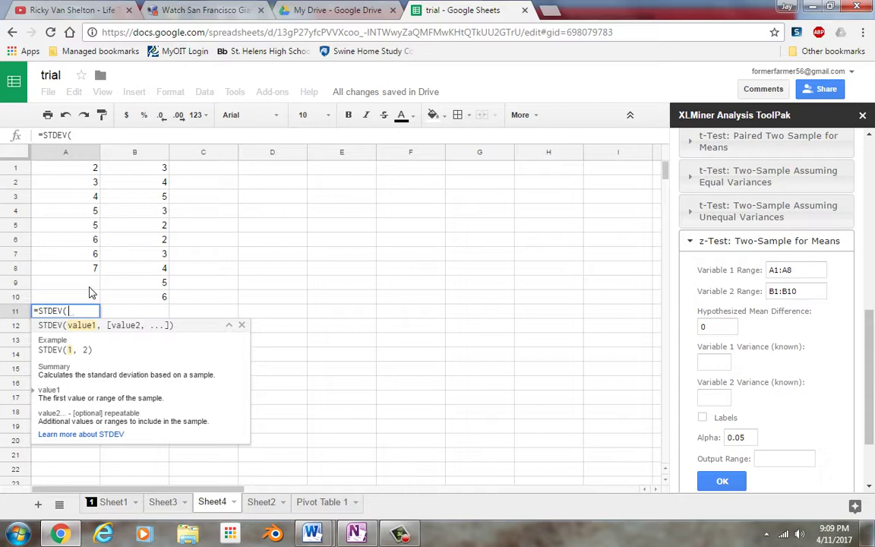
left_click_drag(79, 165, 82, 275)
key("Return")
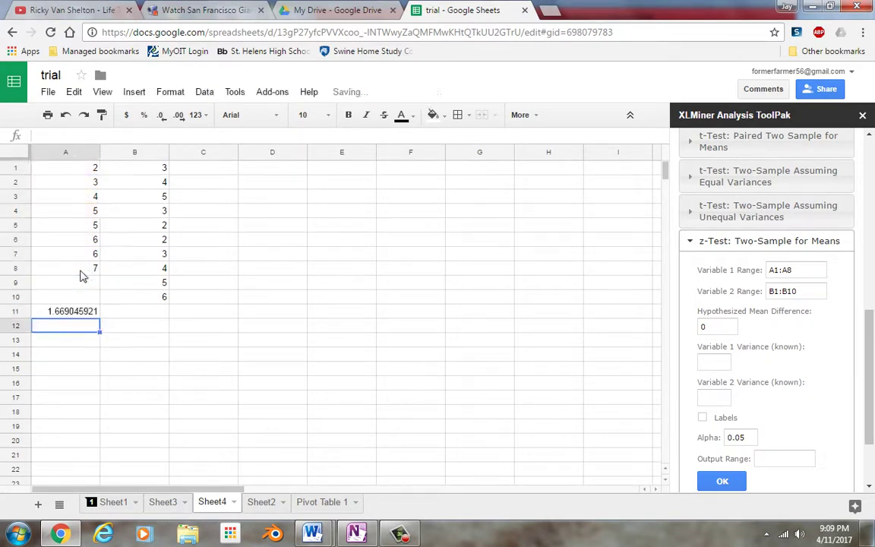
key("Up")
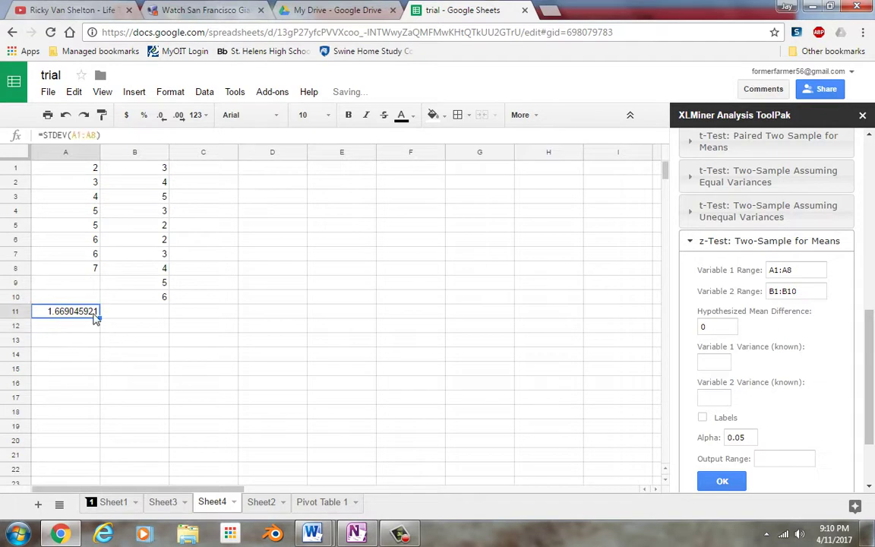
left_click_drag(150, 326, 95, 326)
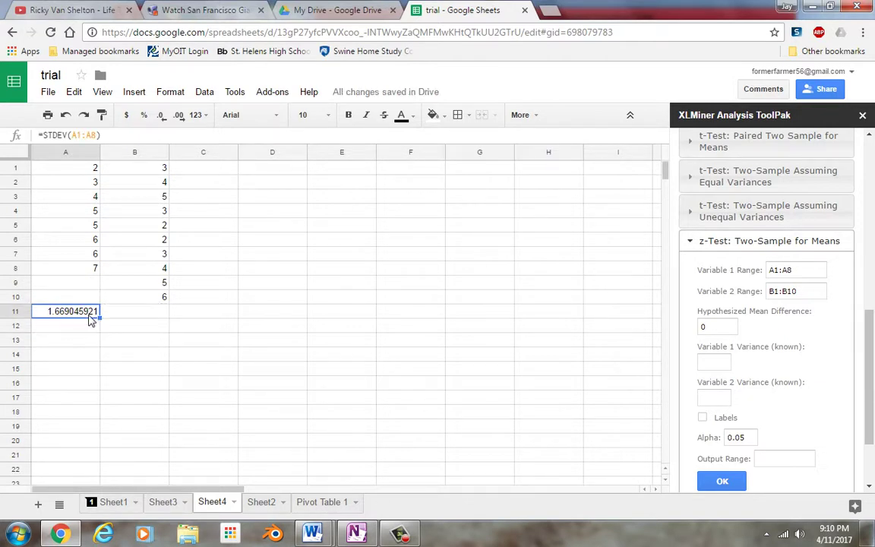
Step: Put =STDEV(B1:B10) in B11, giving 1.33749351
left_click(129, 321)
type("=st")
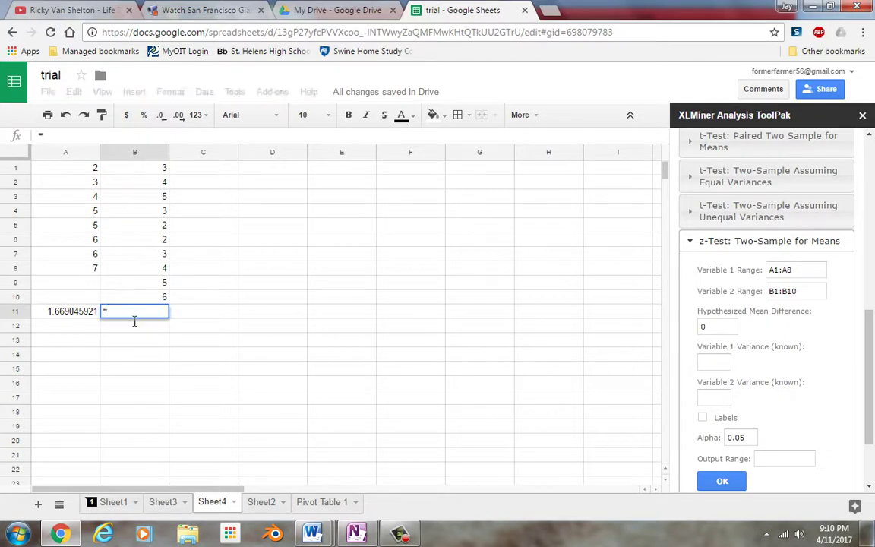
left_click(135, 294)
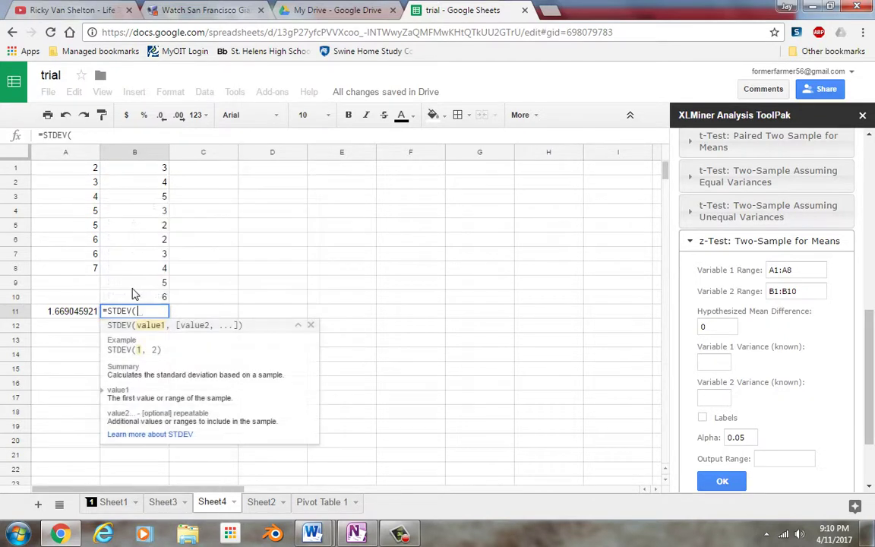
left_click_drag(147, 170, 147, 304)
key("Return")
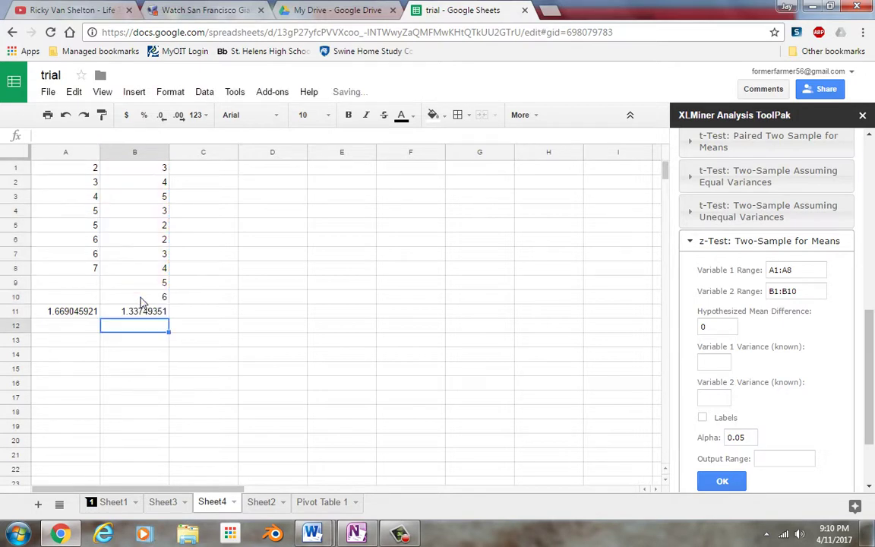
Step: Compute variances in row 12 with =A11^2 in A12 and =B11^2 in B12
left_click(82, 327)
type("=")
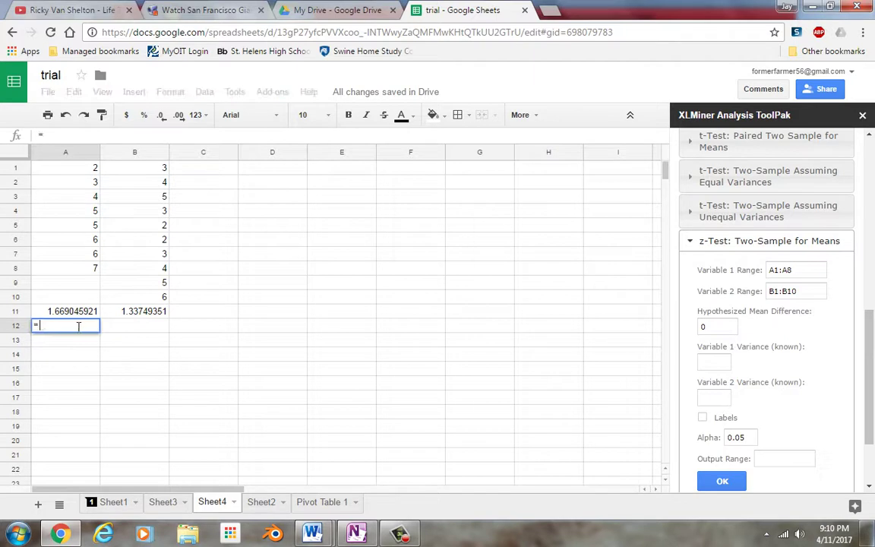
left_click(70, 313)
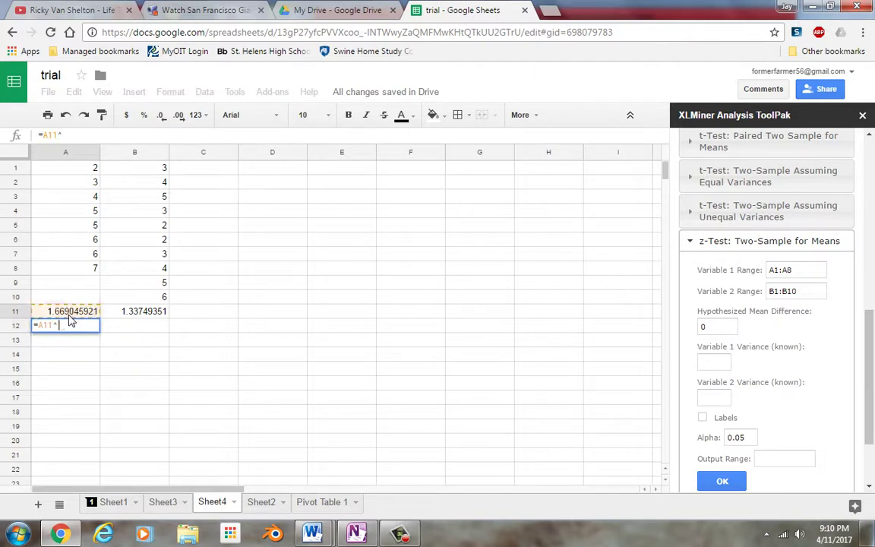
type("^2")
key("Return")
left_click(135, 327)
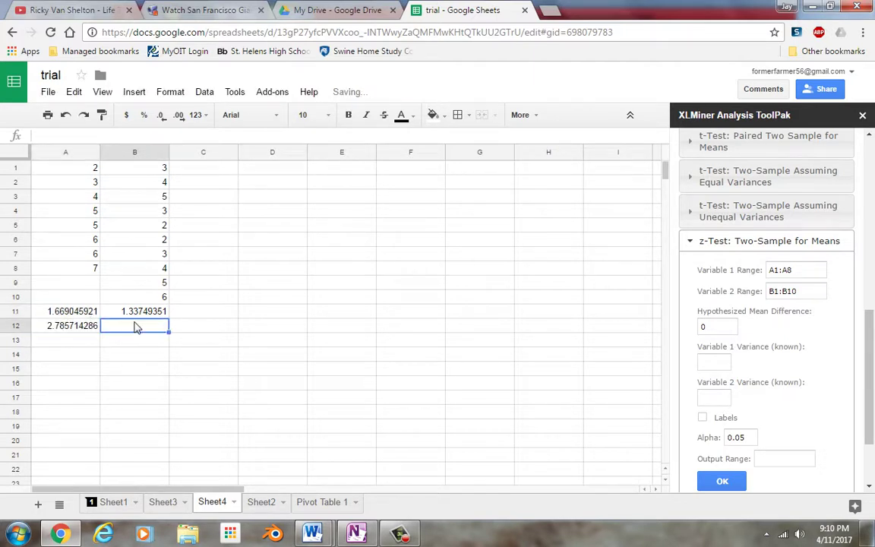
type("=")
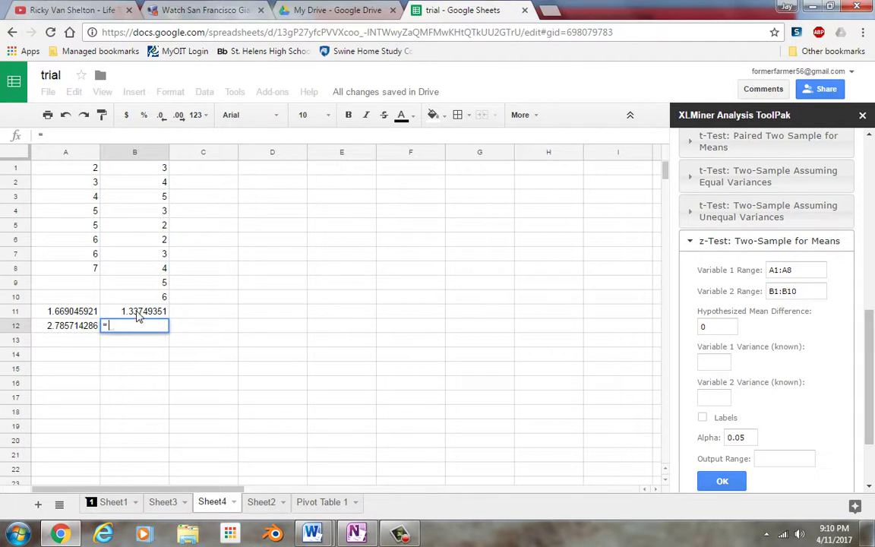
left_click(143, 316)
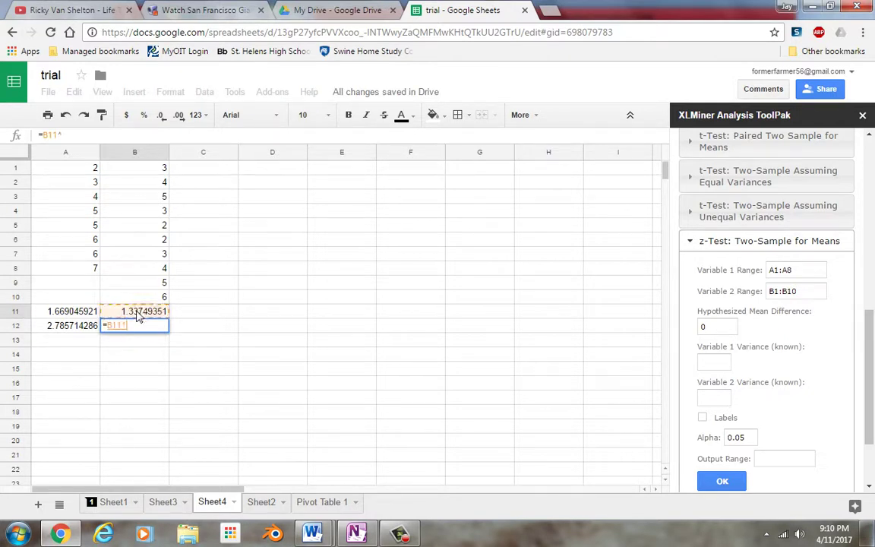
type("^2")
key("Return")
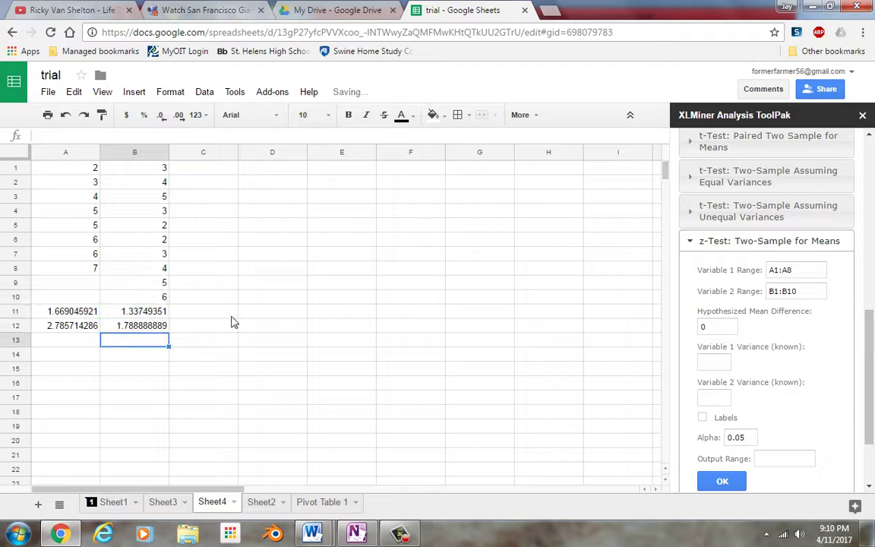
Step: Run the z-test with known variances 2.7857 and 1.78888, outputting at F1
left_click(726, 365)
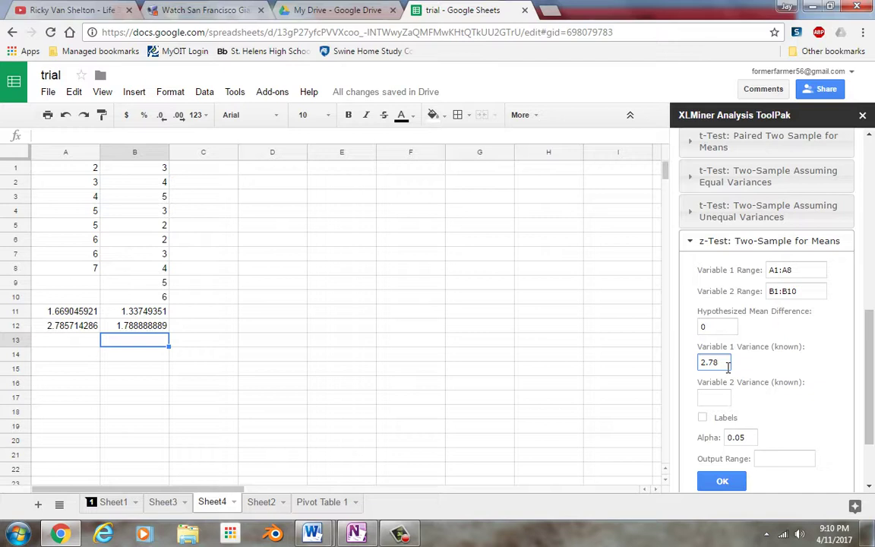
type("2.7857")
left_click(722, 401)
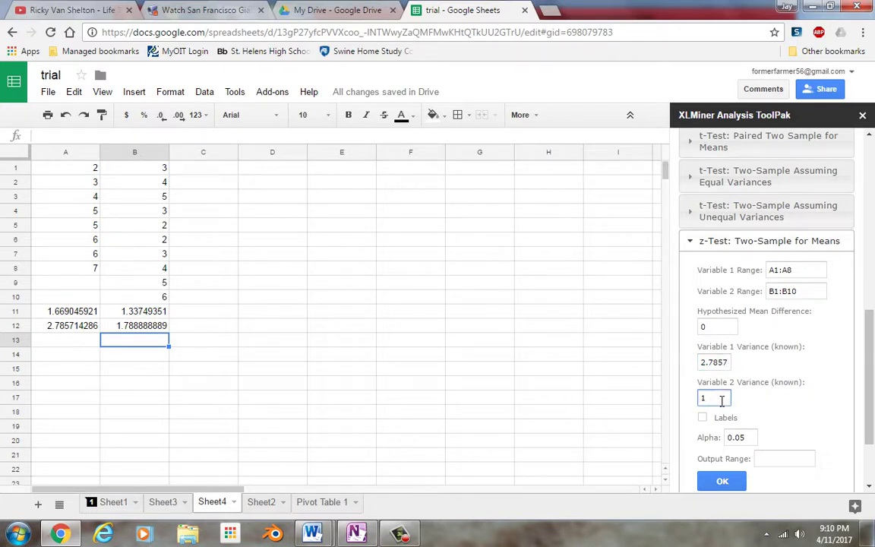
type("1.78888")
left_click(770, 458)
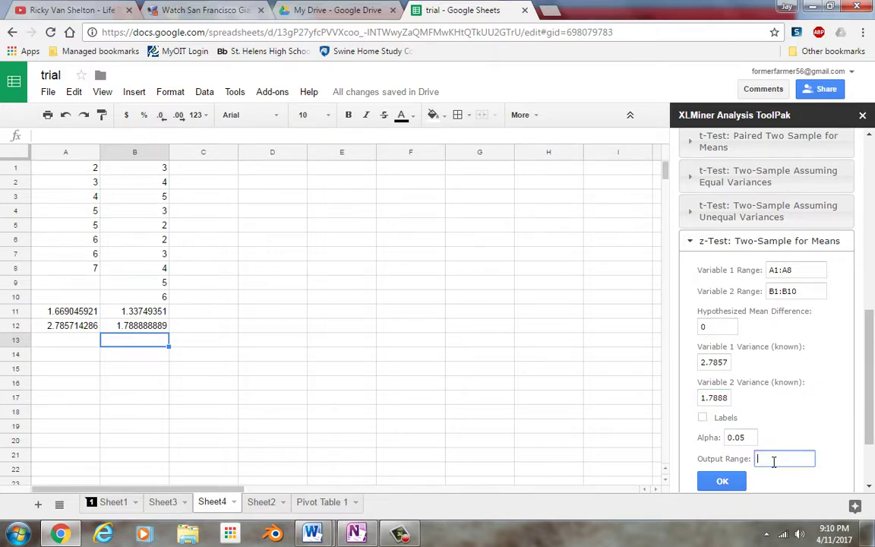
type("B17")
left_click(414, 169)
left_click(777, 461)
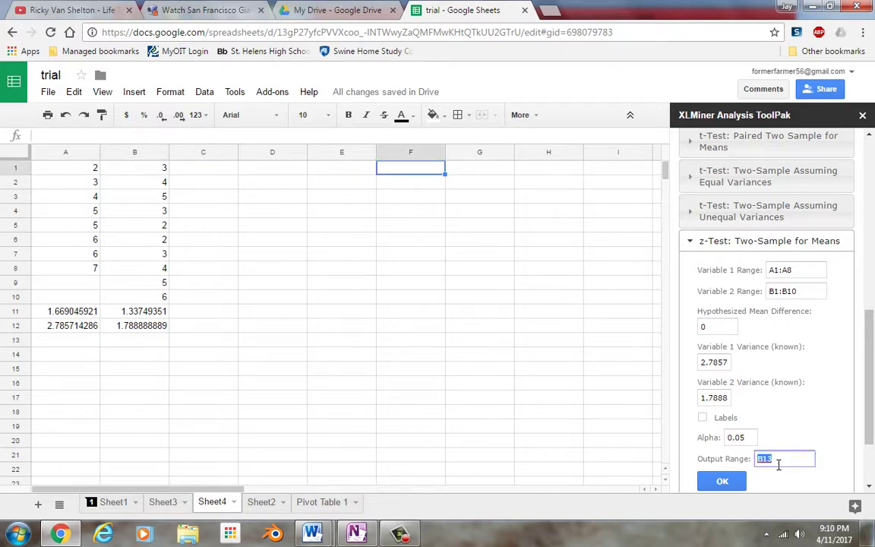
type("F1")
left_click(722, 482)
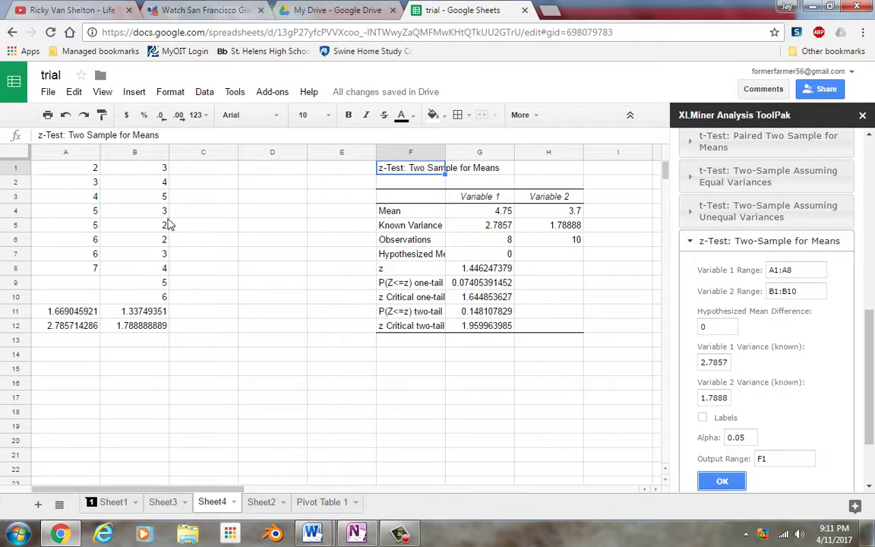
Step: Inspect the z-test p-values: one-tail 0.07405391452 in G9 and two-tail 0.148107829 in G11
left_click(485, 284)
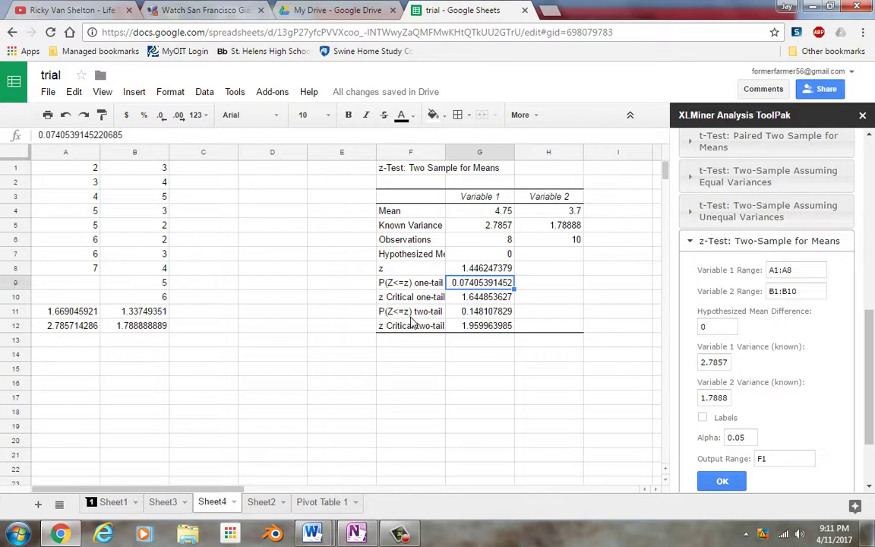
left_click(485, 313)
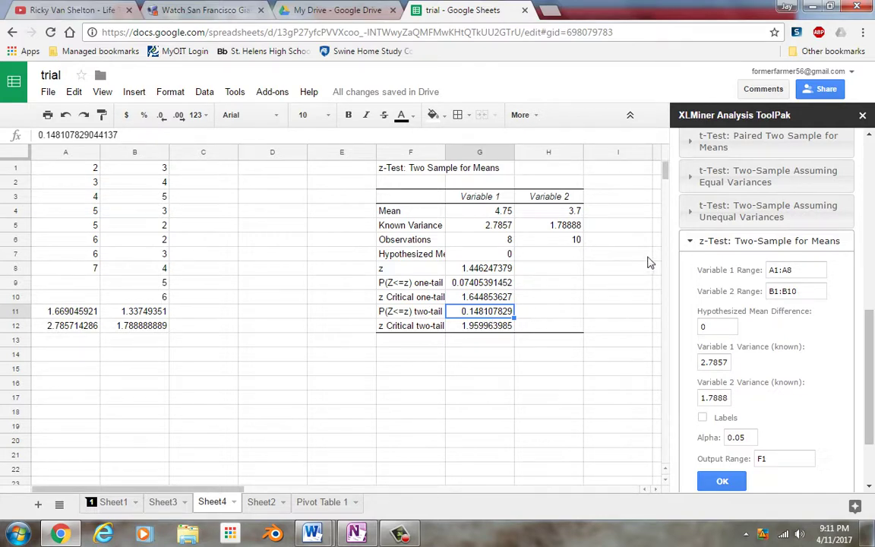
Step: Configure the unequal-variances t-test with ranges A1:A8 and B1:B10 and output at E16
left_click(758, 217)
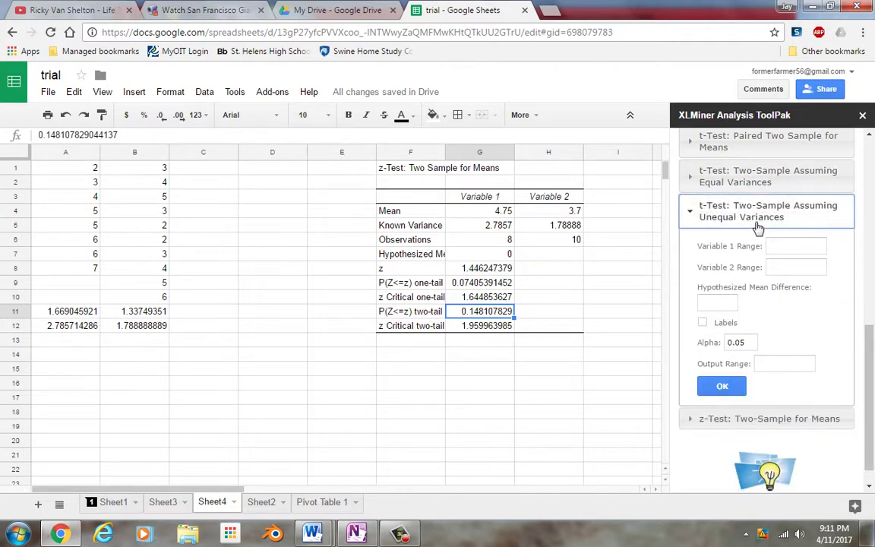
left_click(717, 303)
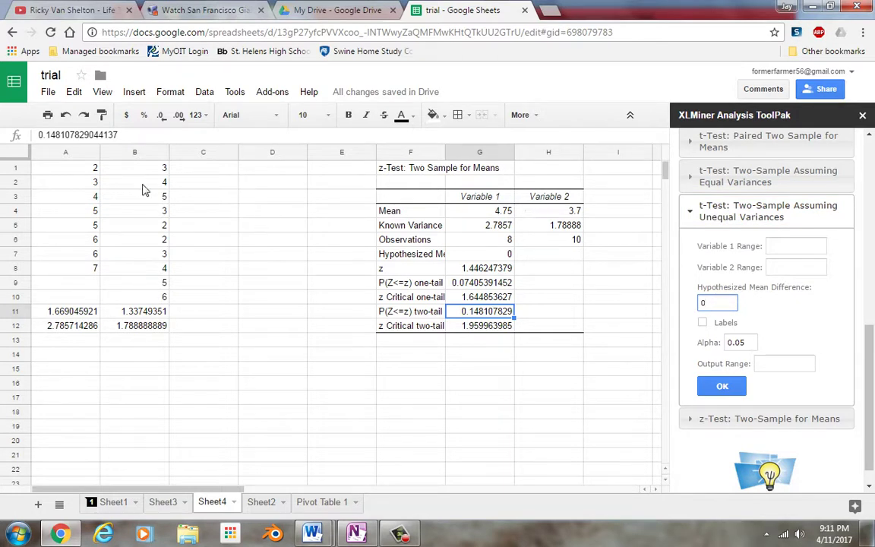
left_click(89, 173)
left_click_drag(89, 175, 85, 267)
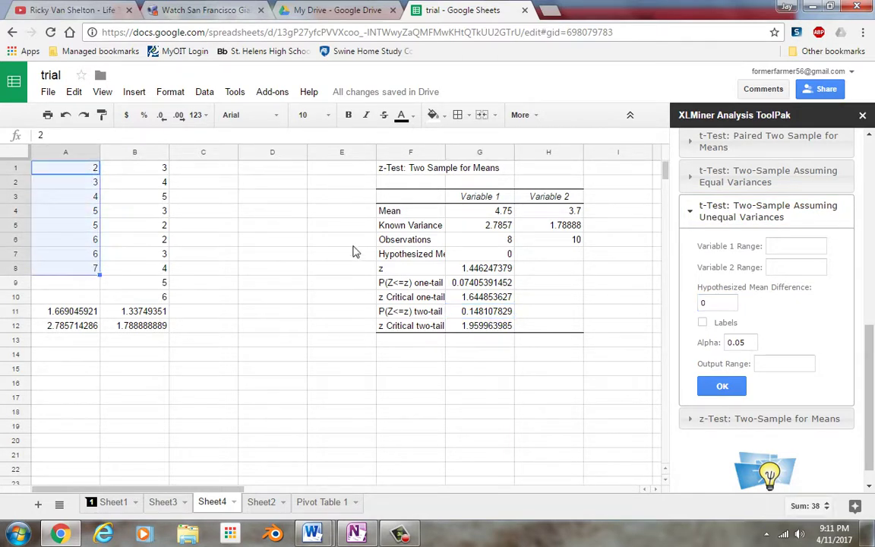
left_click(789, 248)
left_click(789, 268)
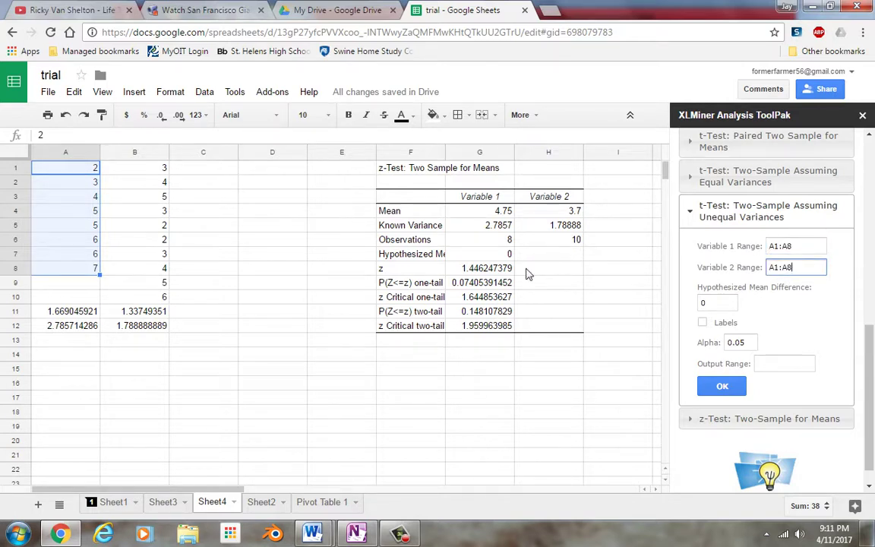
left_click_drag(528, 274, 342, 254)
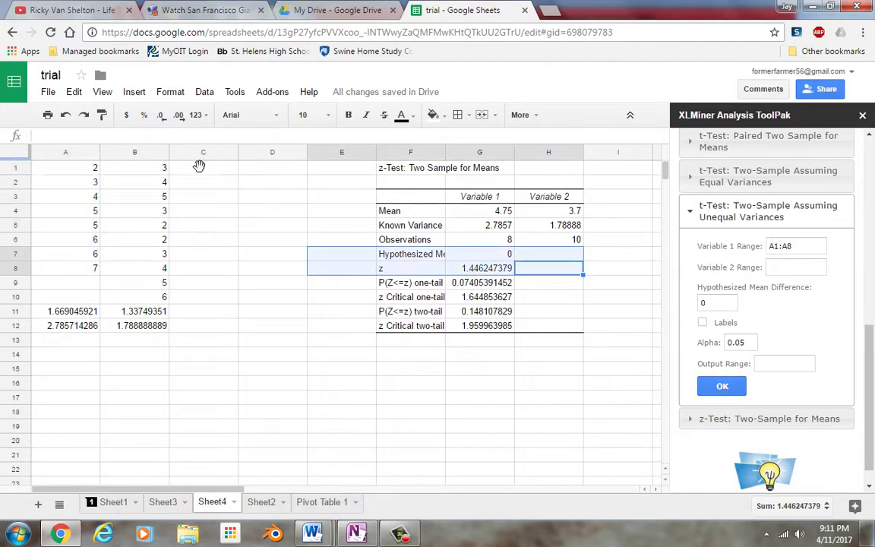
left_click_drag(151, 171, 164, 297)
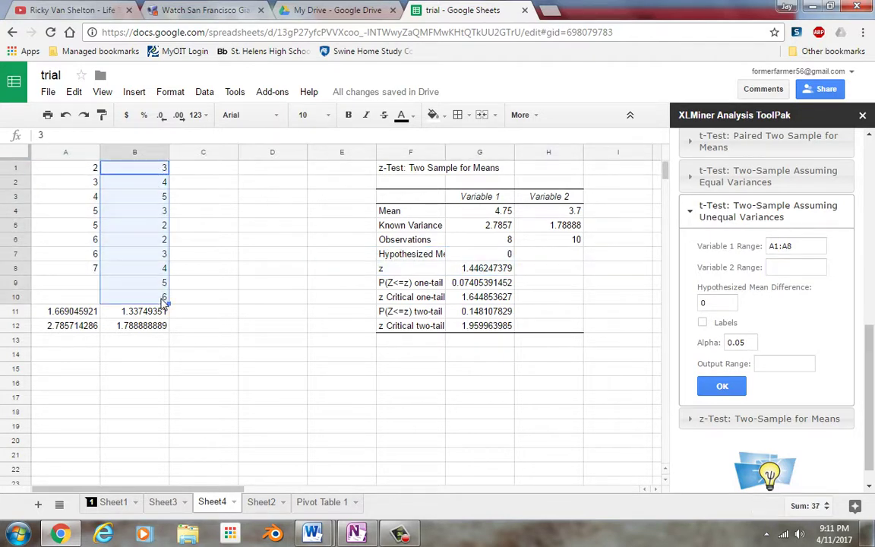
left_click(763, 269)
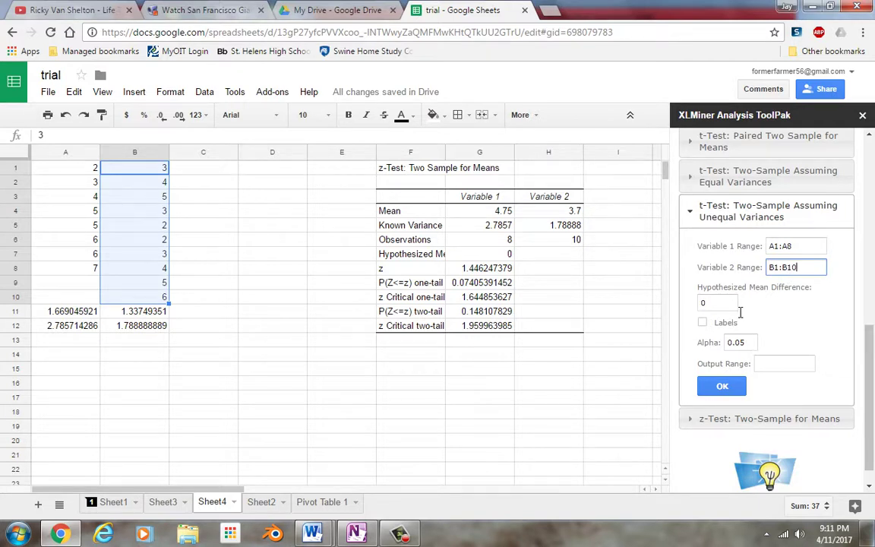
left_click(359, 386)
left_click(769, 364)
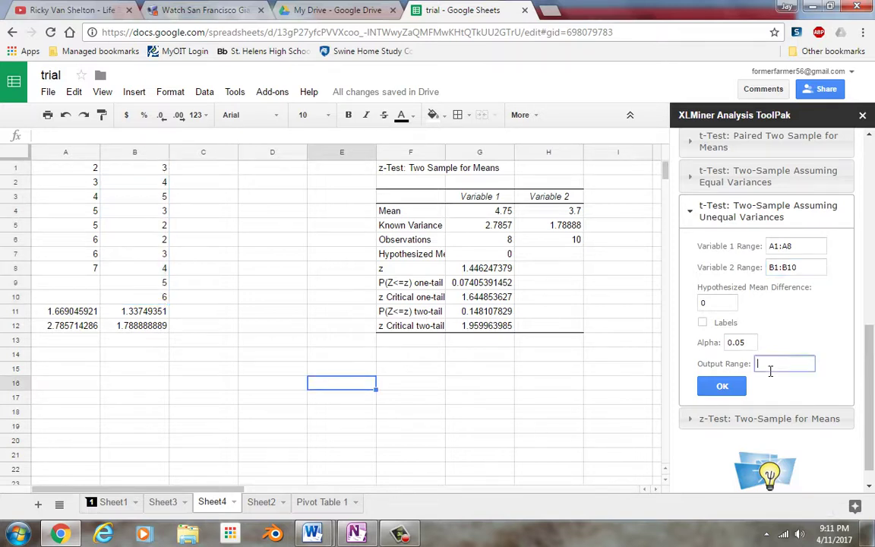
Step: Run the unequal-variances t-test, review its table at E16, and select columns D–H
left_click(716, 392)
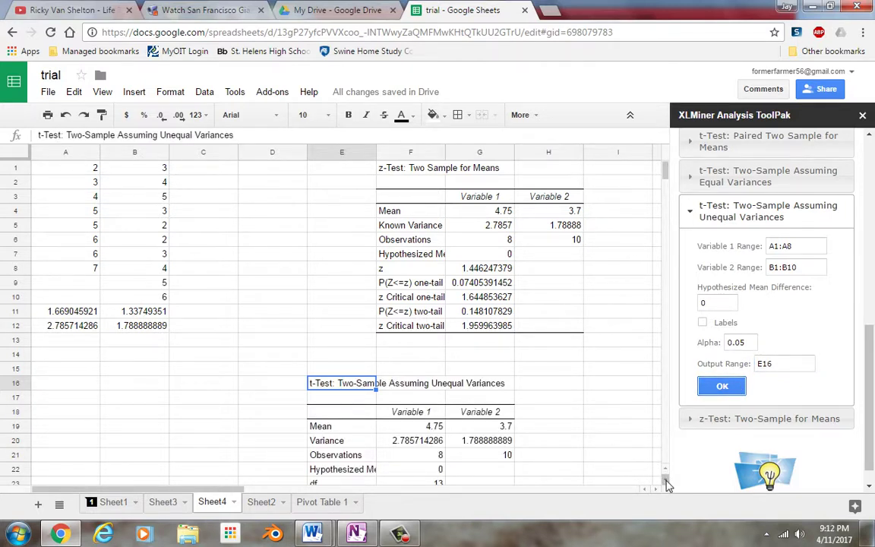
scroll(664, 480, "down", 4)
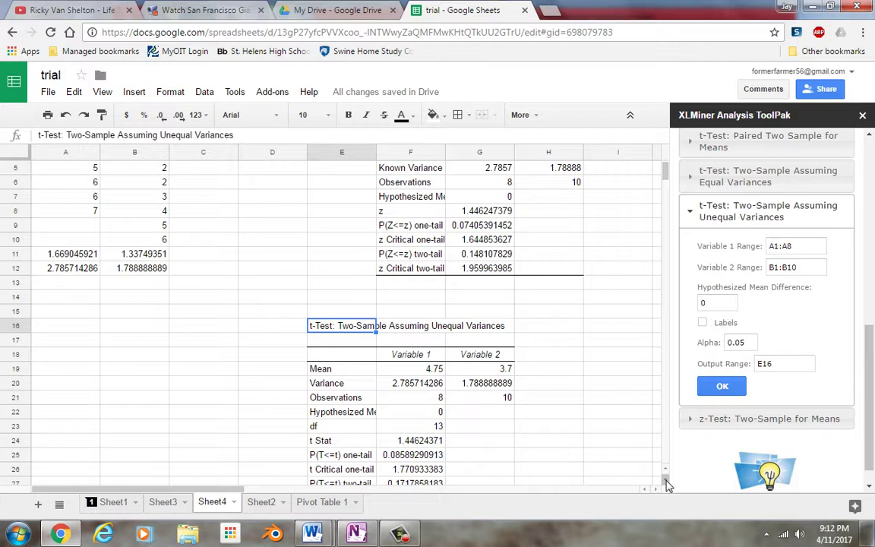
scroll(600, 431, "down", 3)
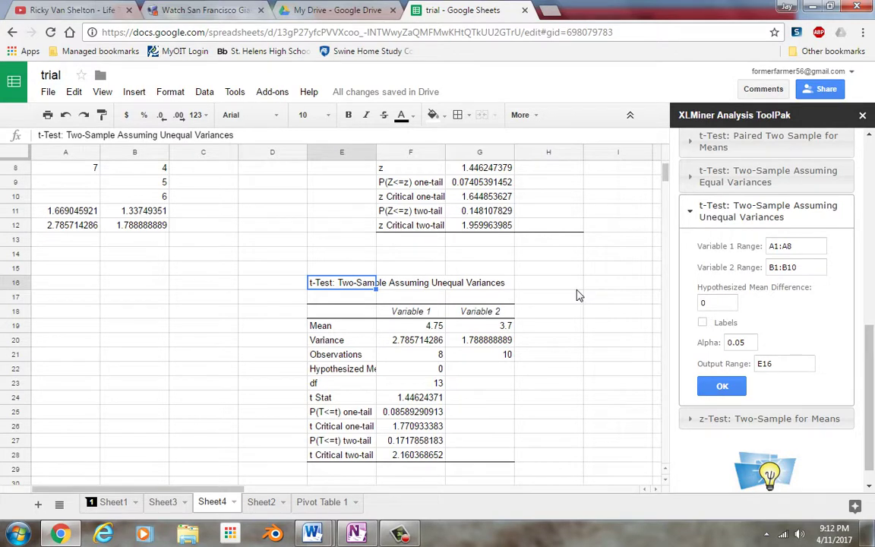
scroll(424, 175, "up", 3)
mouse_move(272, 152)
left_mouse_down()
mouse_move(558, 194)
mouse_move(543, 163)
left_mouse_up()
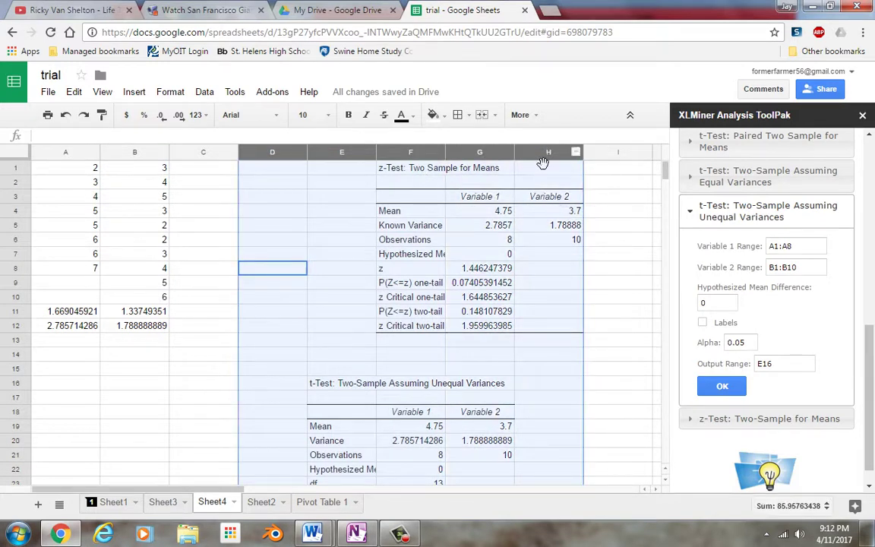
Step: Clear all contents of columns D through H, removing the earlier result tables
right_click(543, 163)
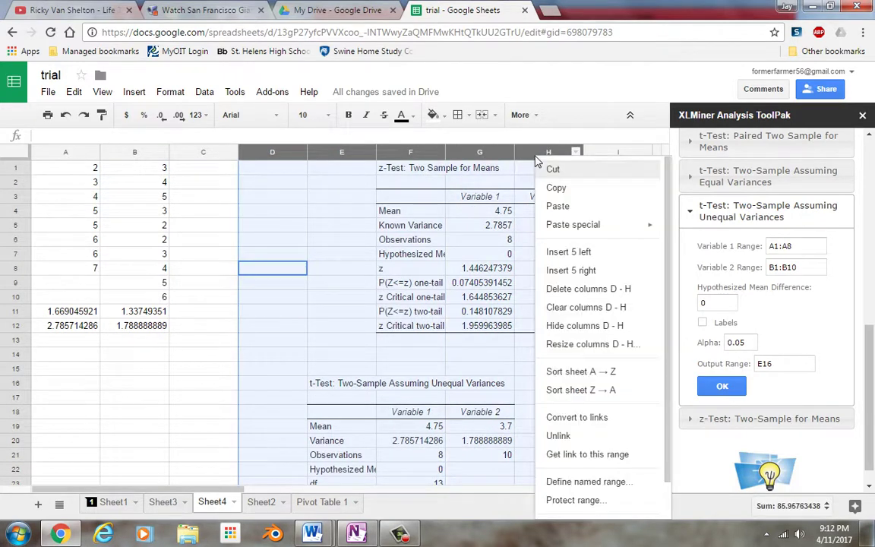
left_click(573, 308)
left_click(365, 286)
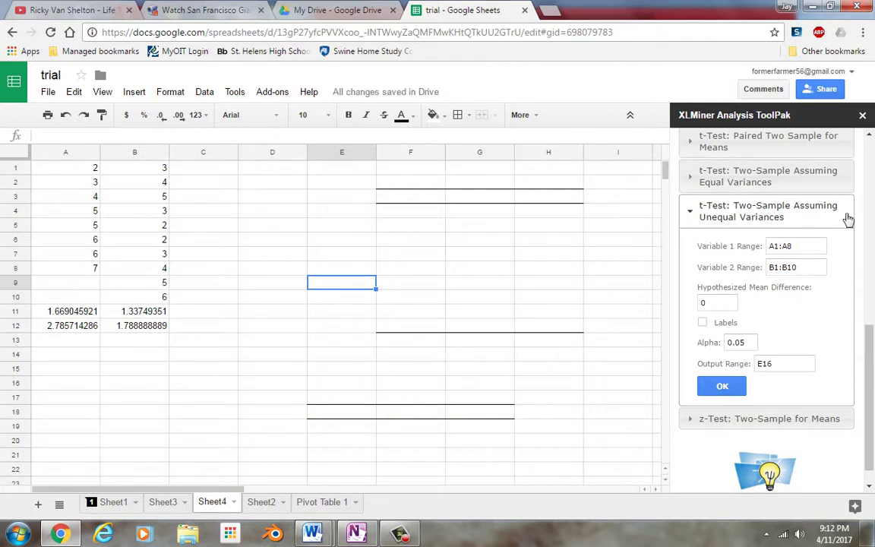
scroll(805, 273, "up", 4)
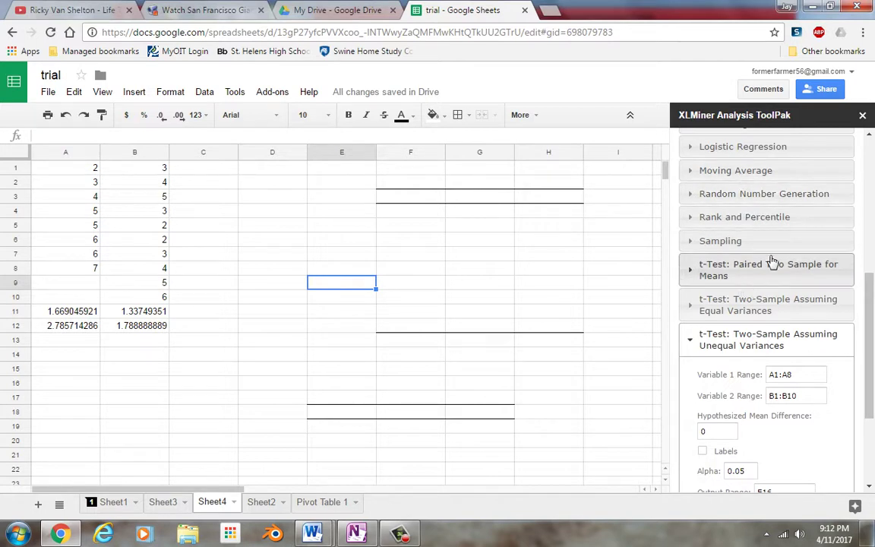
left_click(874, 160)
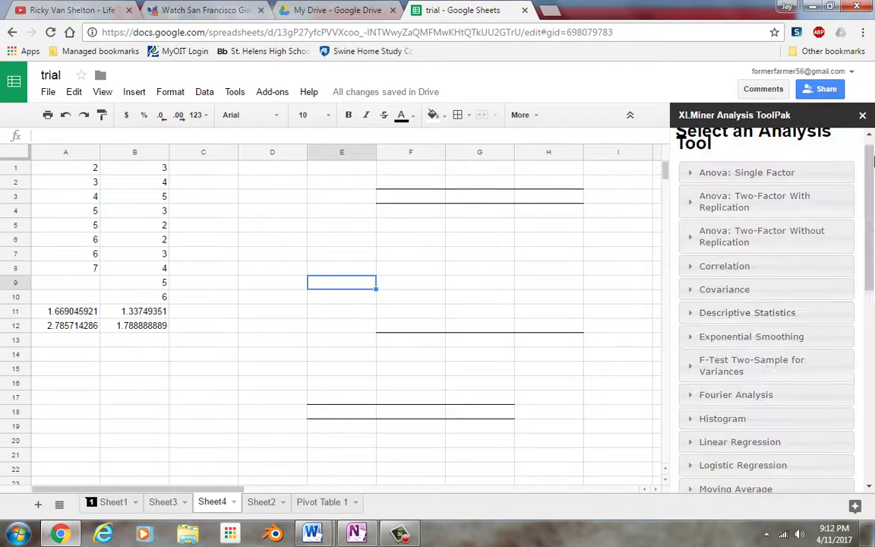
Step: Set up the F-Test Two-Sample for Variances with Variable 1 A1:A8 and Variable 2 B1:B10
left_click(764, 366)
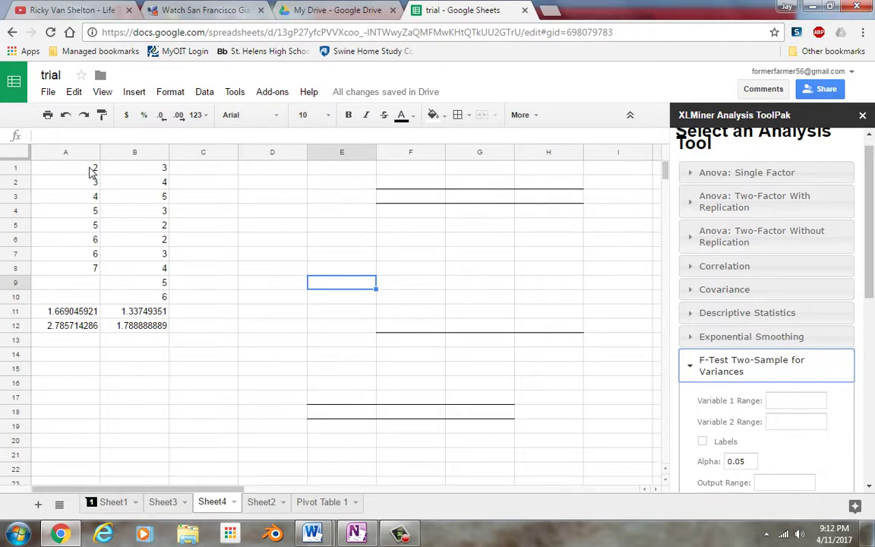
left_click_drag(84, 161, 93, 267)
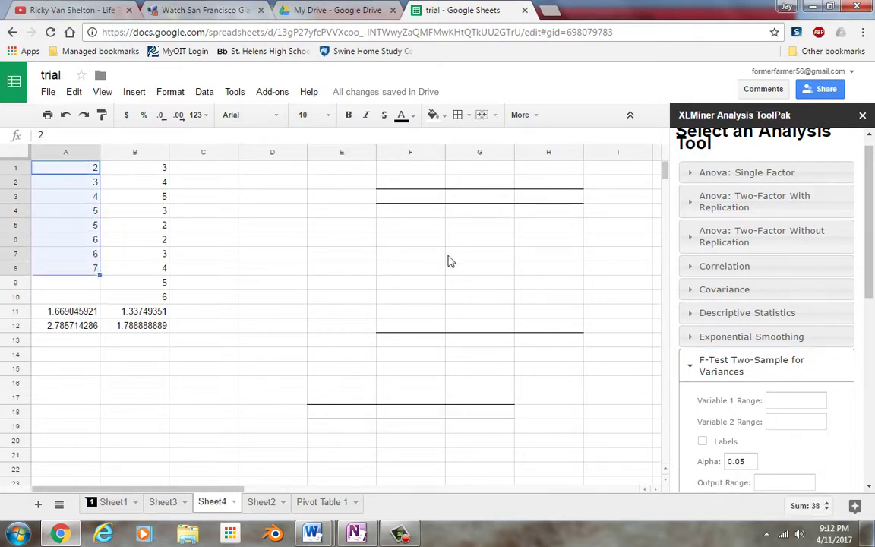
left_click(782, 402)
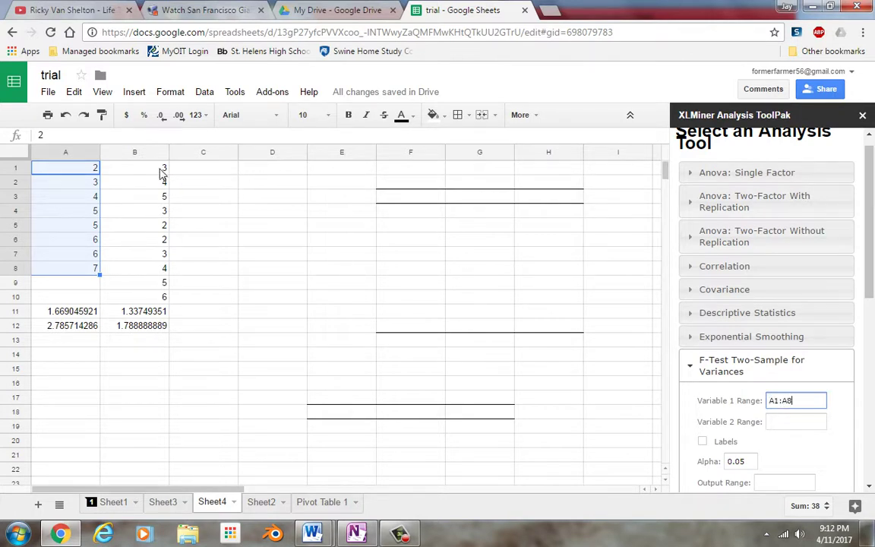
left_click_drag(152, 167, 176, 302)
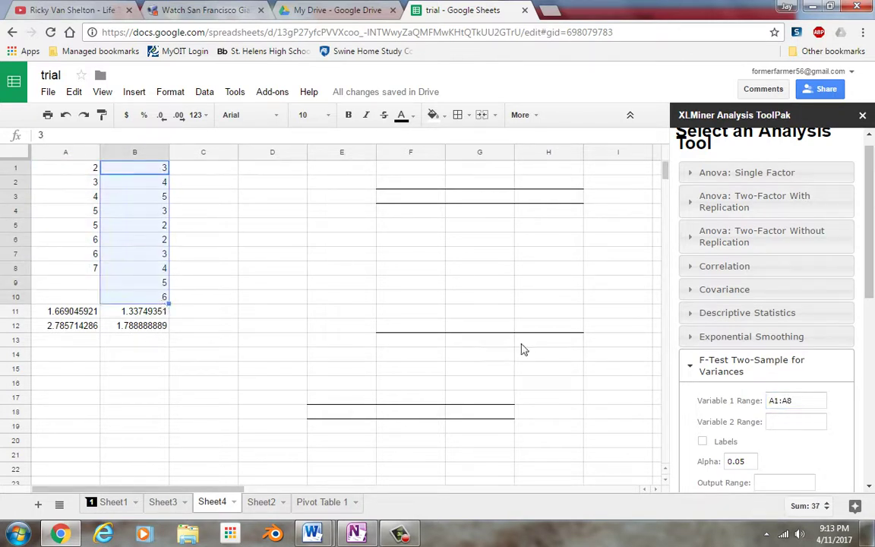
left_click(783, 421)
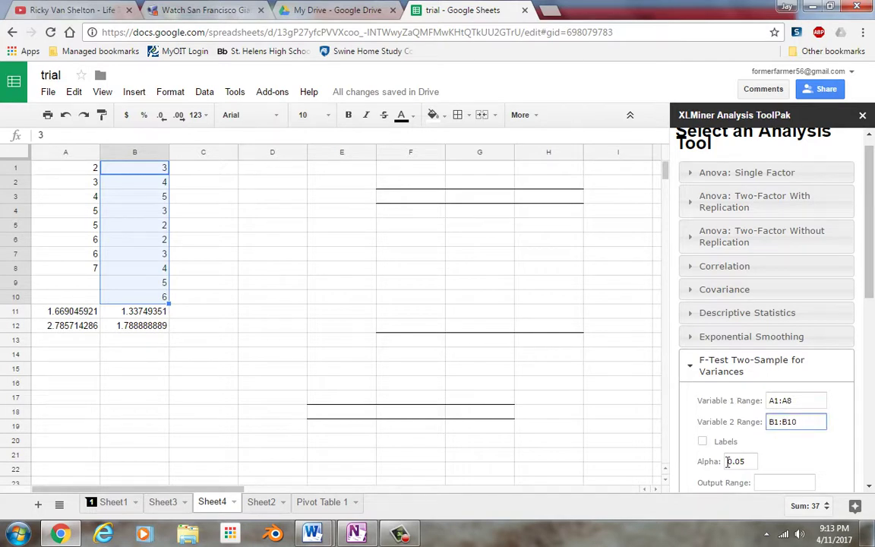
scroll(767, 319, "down", 2)
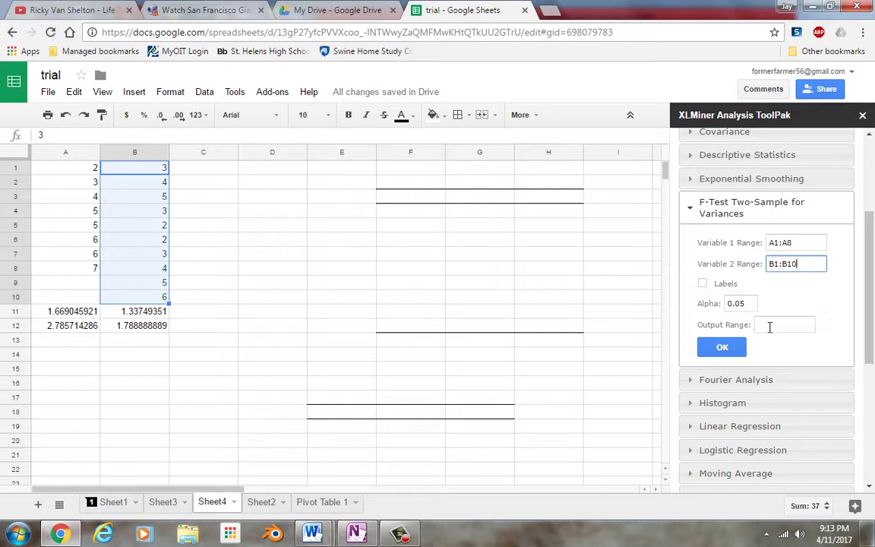
left_click(430, 170)
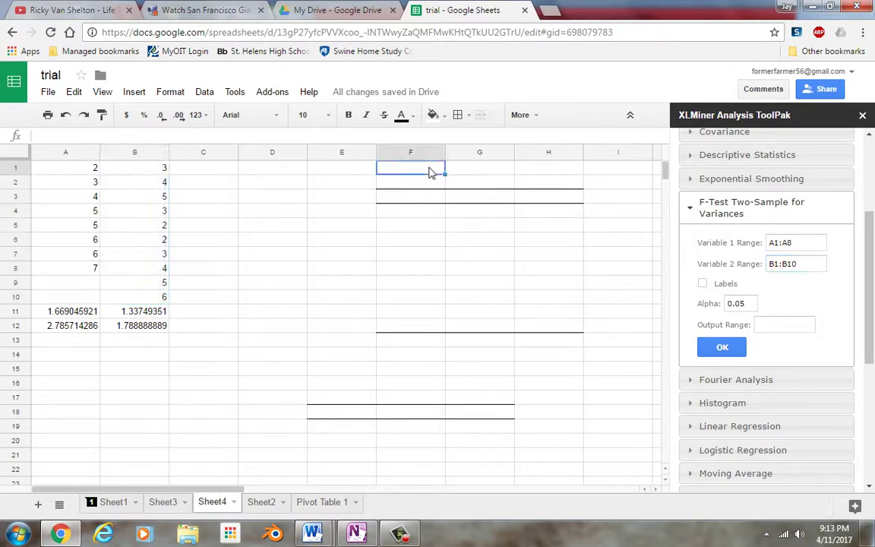
Step: Run the F-test with output at F1, then change the output range to J1 and rerun
left_click(783, 326)
left_click(721, 347)
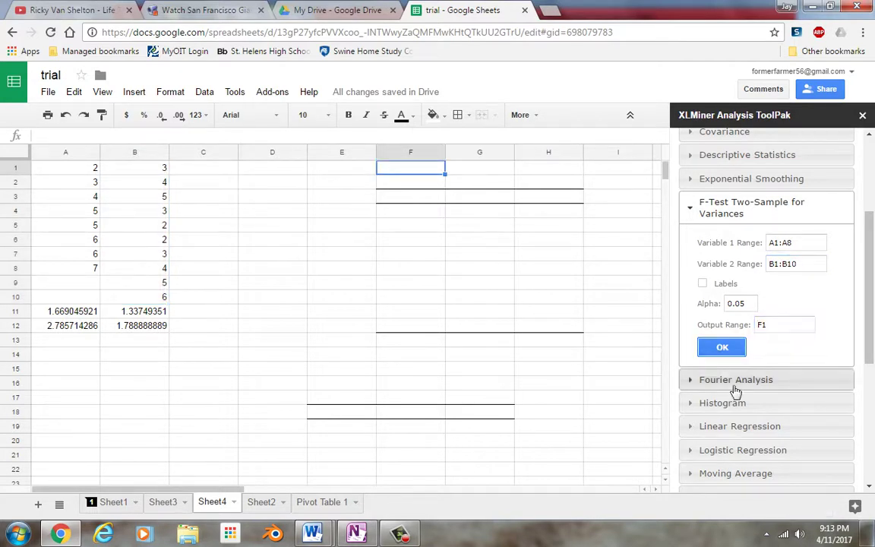
left_click(722, 349)
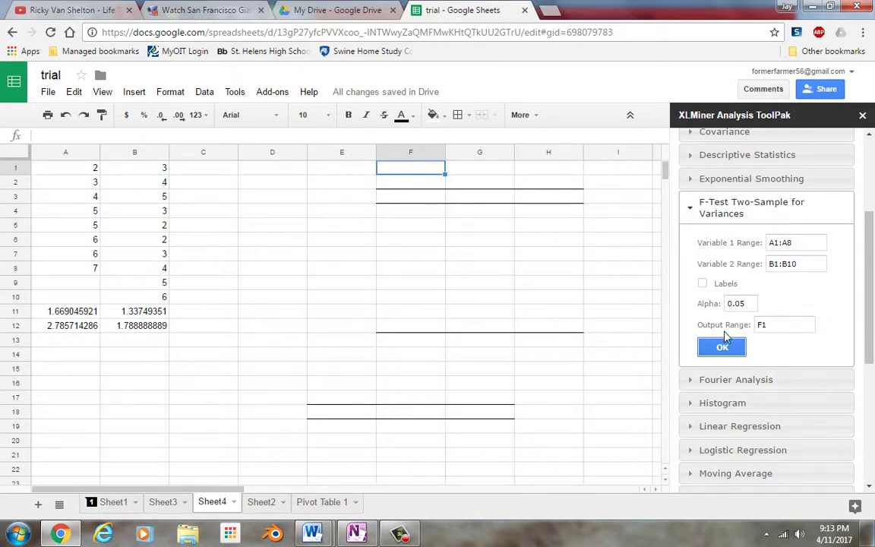
left_click(774, 328)
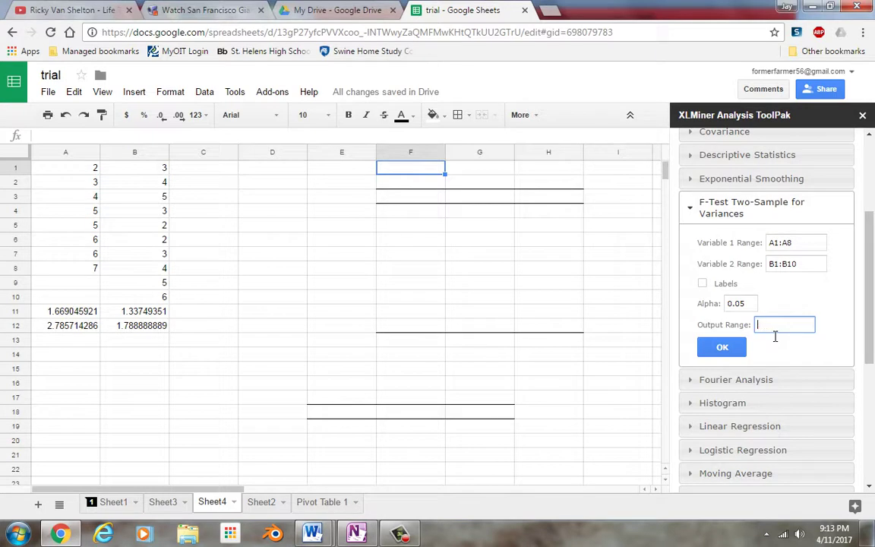
left_click(727, 347)
left_click(722, 347)
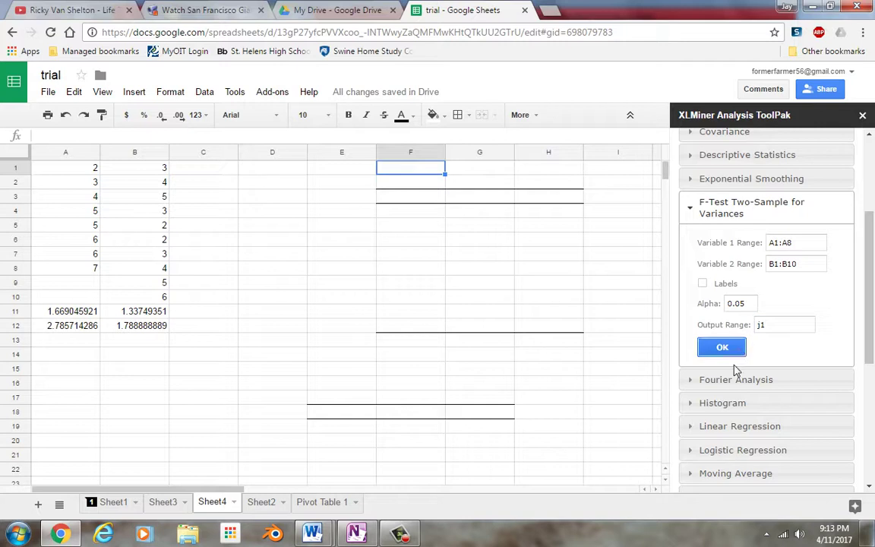
Step: Scroll right to look for the F-test output at J1 and run the test once more
left_click(656, 489)
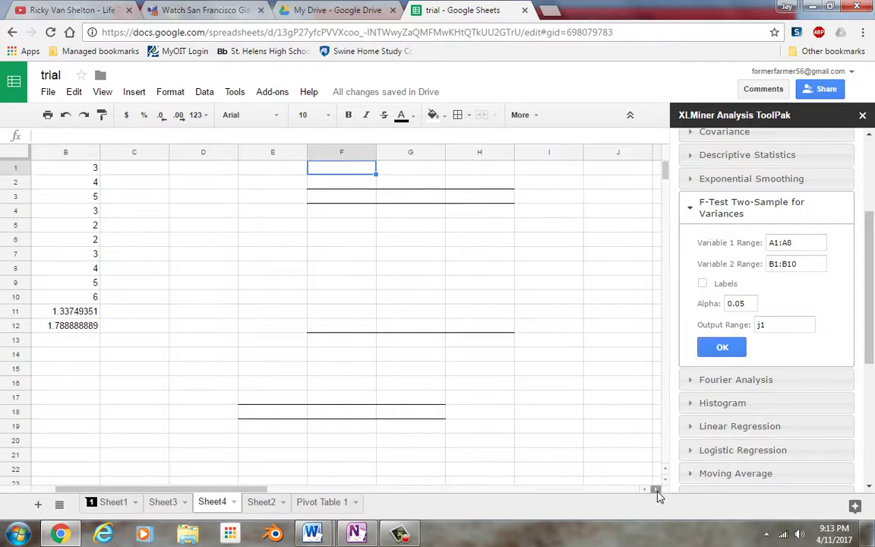
left_click(657, 490)
left_click(656, 490)
left_click(656, 490)
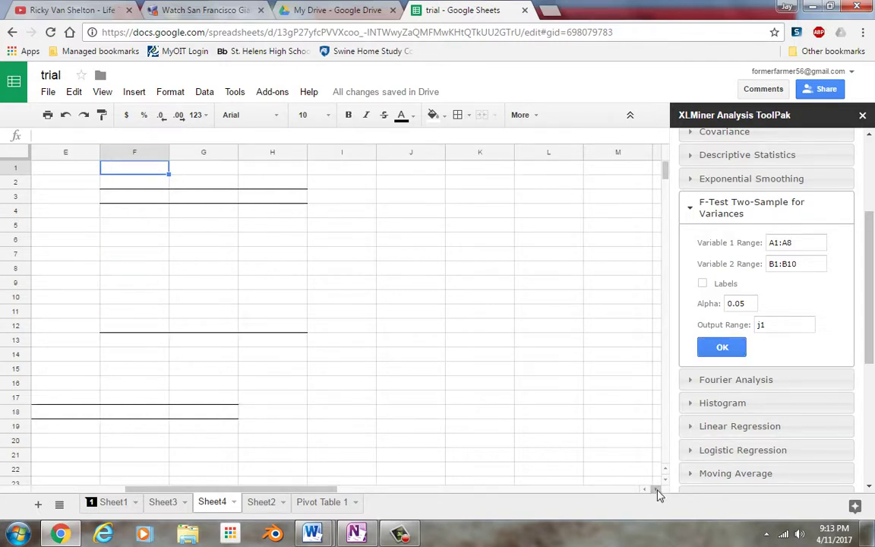
left_click(722, 347)
left_click_drag(274, 492, 170, 476)
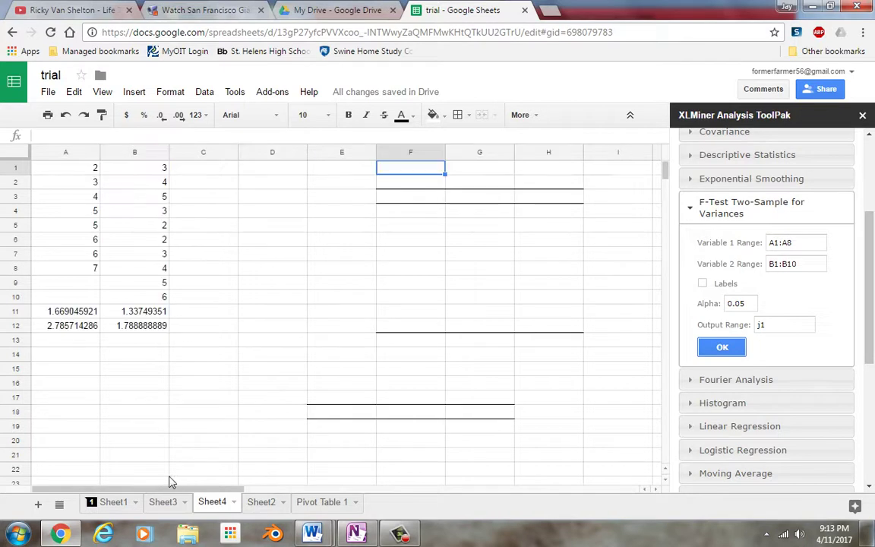
Step: Add the values 3 in A9 and 4 in A10 below column A's data
left_click(90, 285)
type("3")
key("Return")
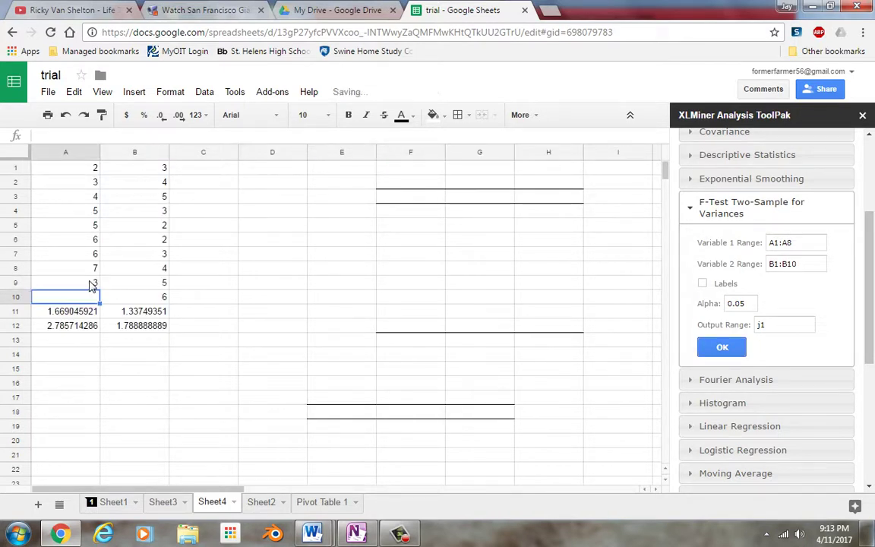
type("4")
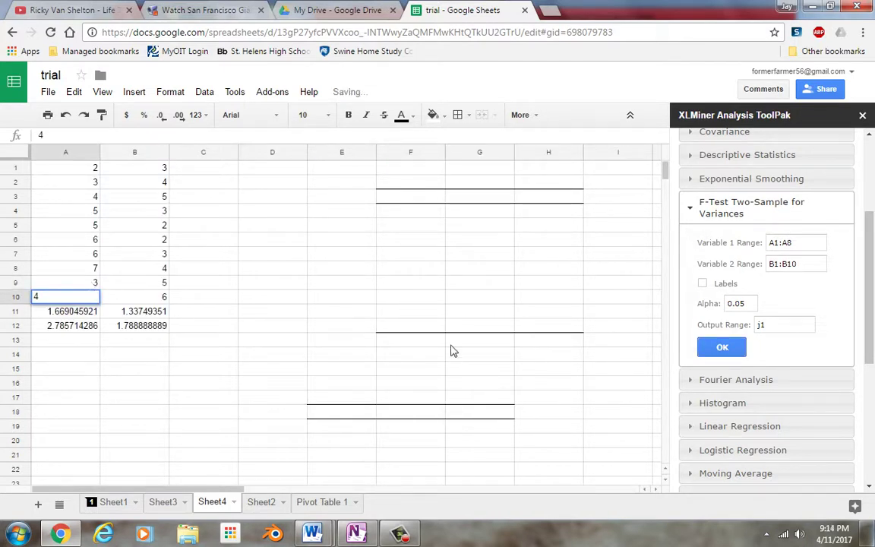
left_click(813, 244)
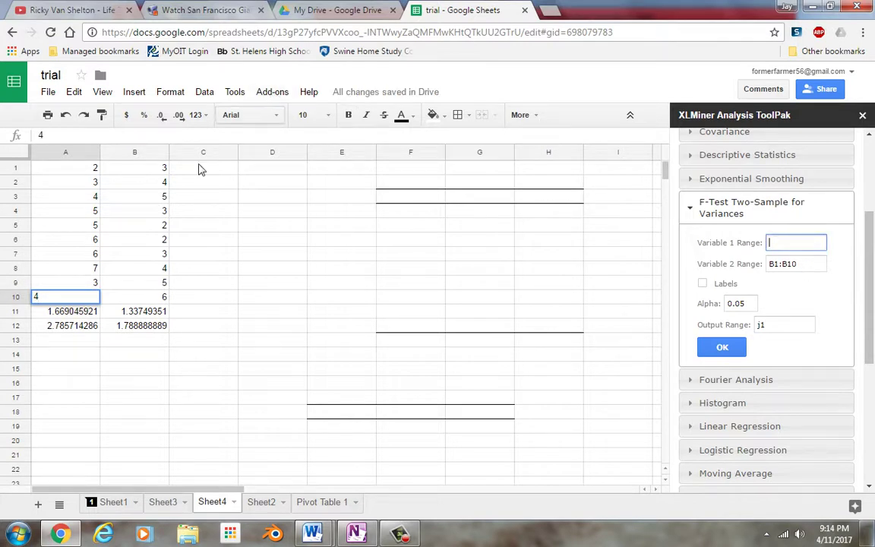
left_click(106, 182)
Step: Rerun the F-test with Variable 1 range A1:A10 and check the J1 output (p = 0.3130518072)
left_click_drag(93, 168, 93, 294)
left_click(805, 243)
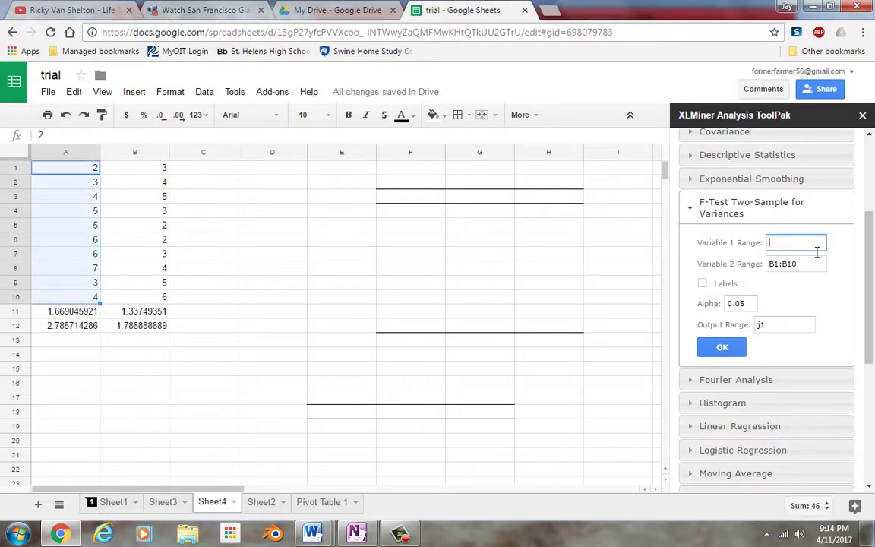
left_click(722, 348)
left_click(658, 490)
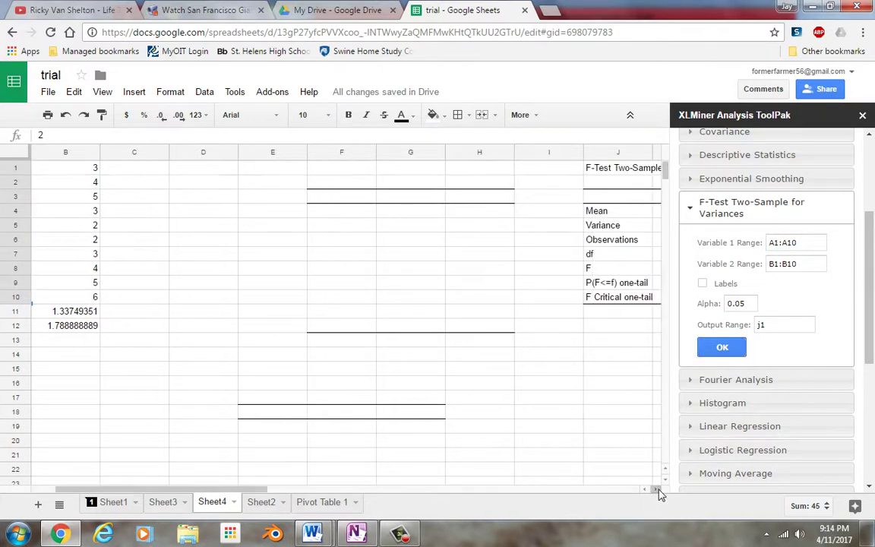
left_click(657, 490)
left_click(658, 489)
left_click(657, 490)
left_click(658, 490)
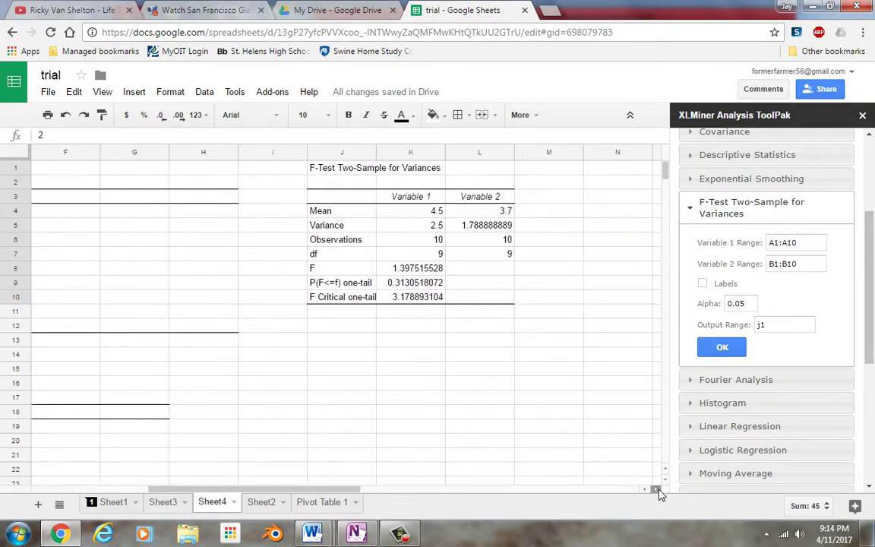
left_click(414, 286)
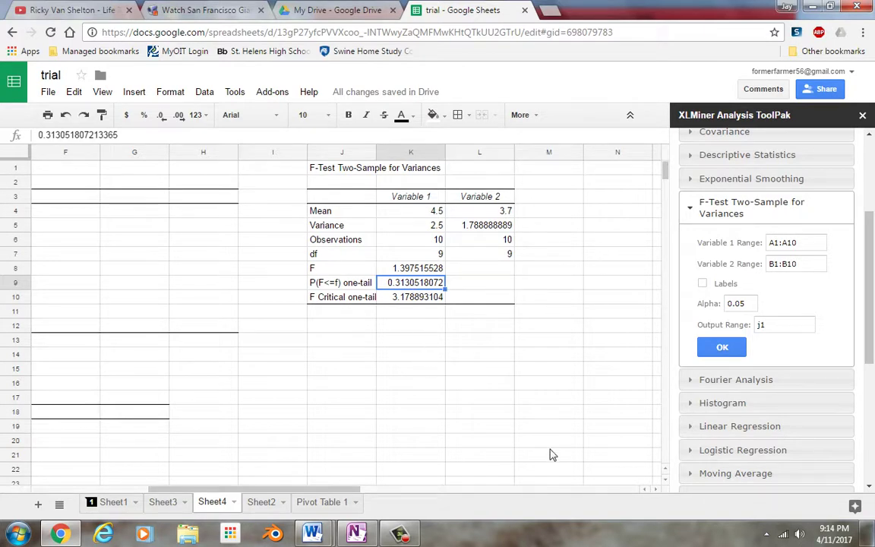
left_click(361, 312)
left_click(352, 342)
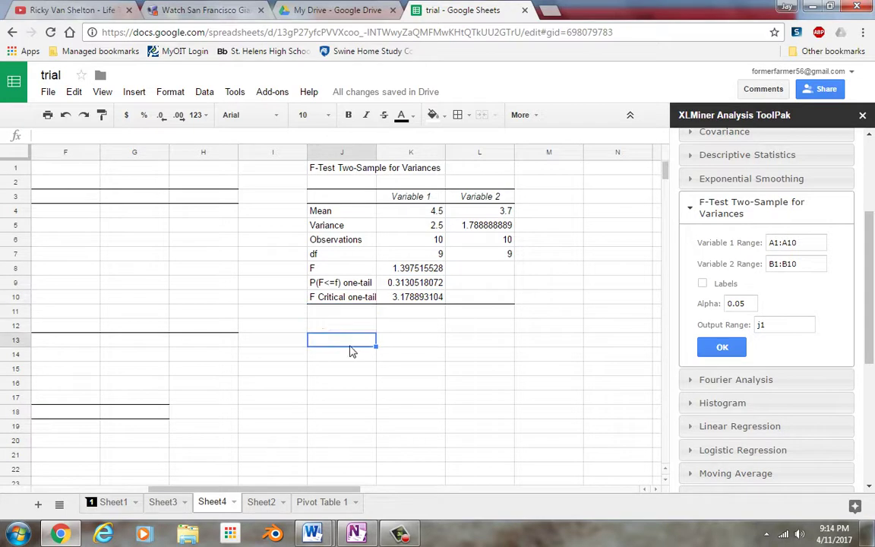
type("=")
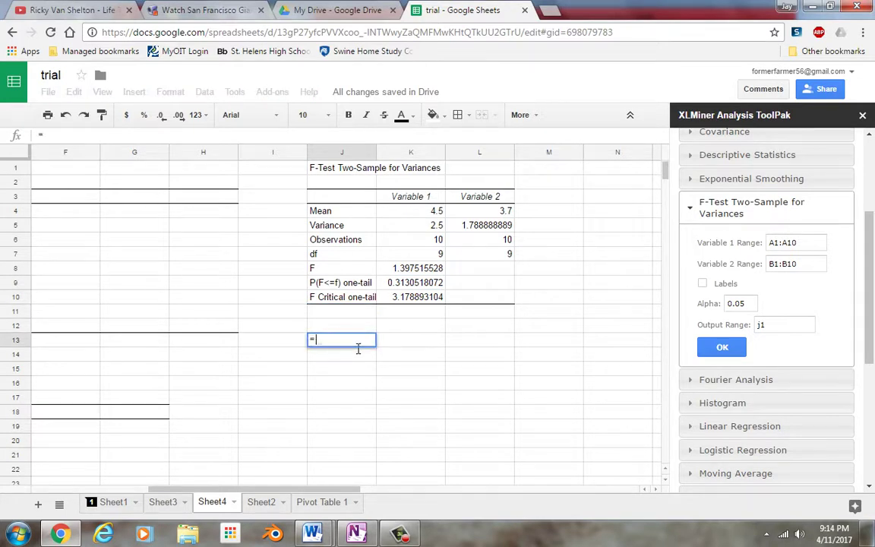
type("f")
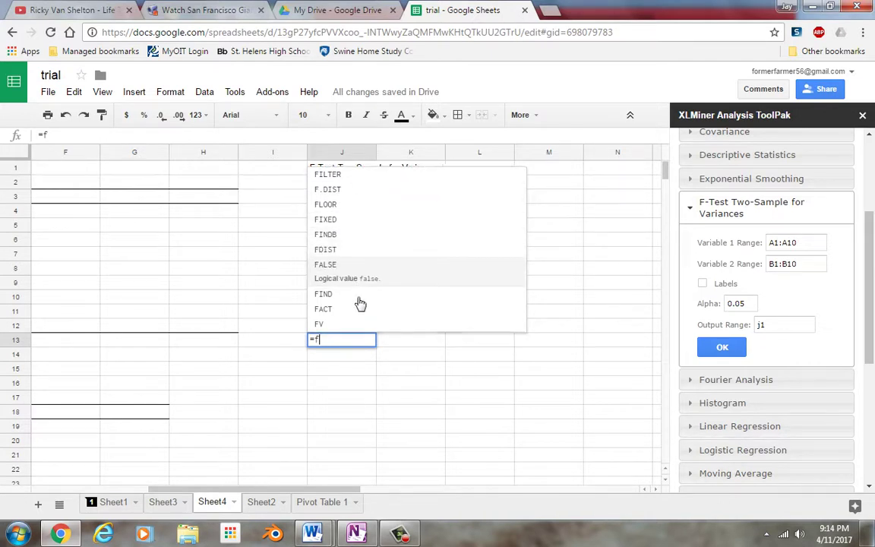
type(".")
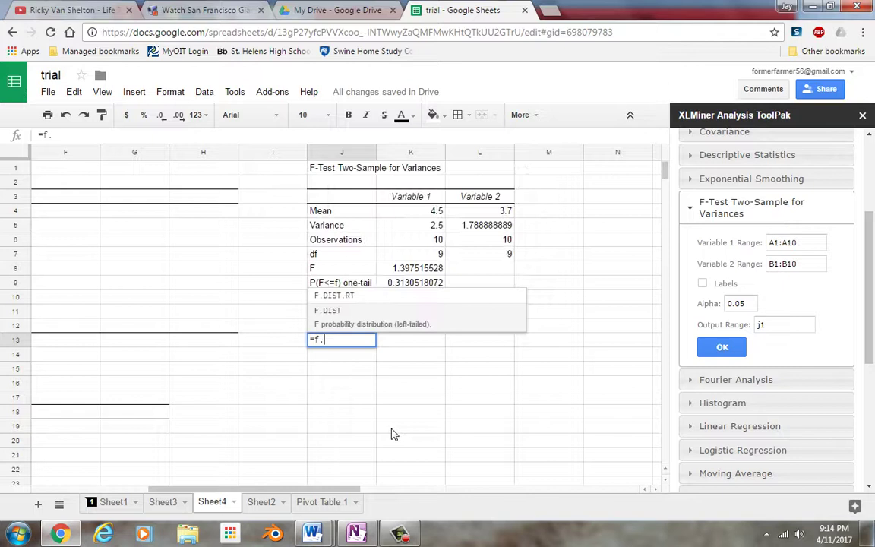
key("BackSpace")
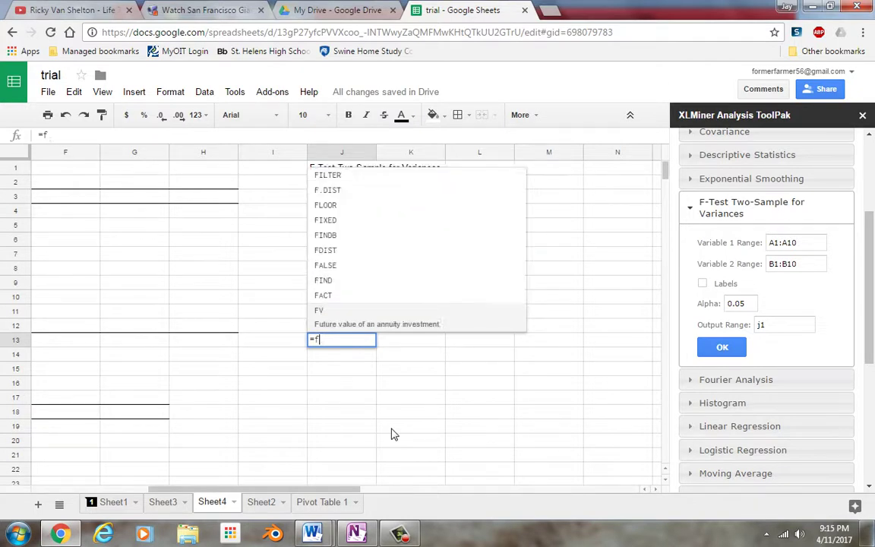
type("i")
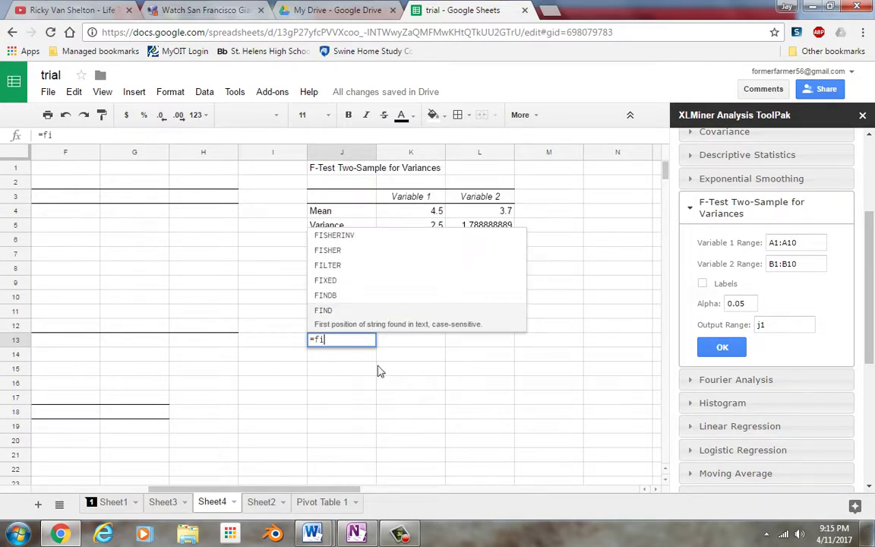
left_click(393, 249)
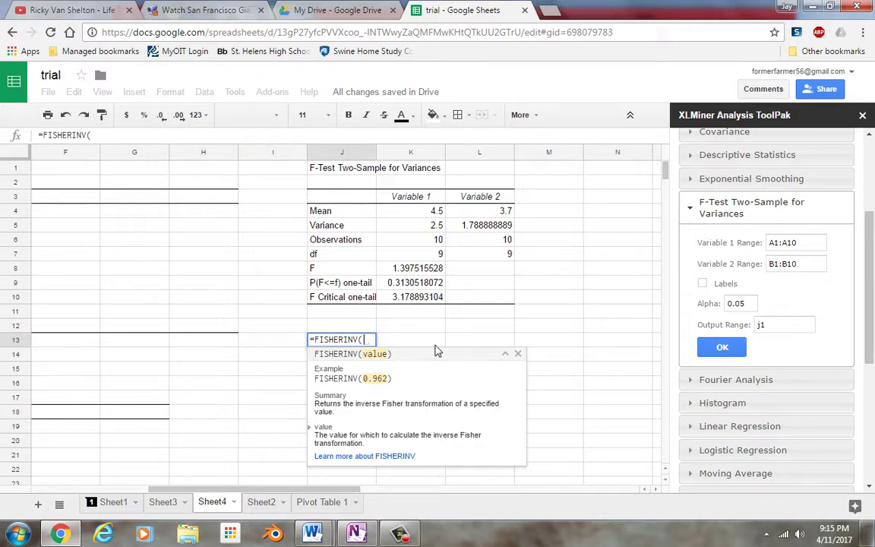
key("BackSpace")
key("BackSpace")
key("BackSpace")
key("BackSpace")
key("BackSpace")
key("BackSpace")
key("BackSpace")
key("BackSpace")
key("BackSpace")
key("BackSpace")
key("BackSpace")
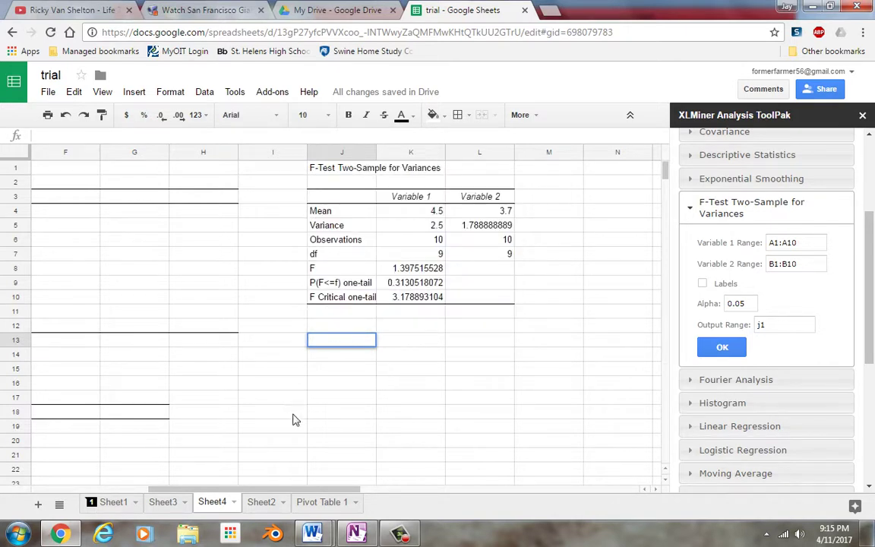
left_click(401, 534)
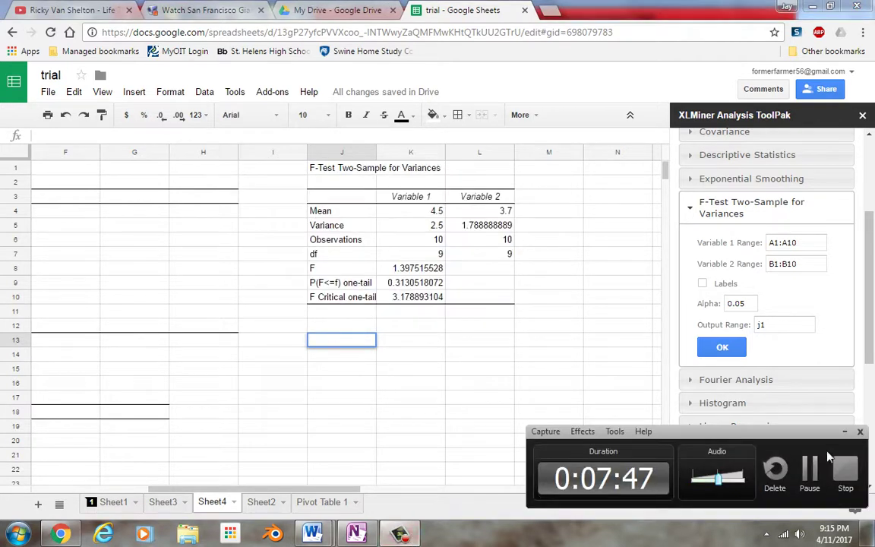
left_click(818, 414)
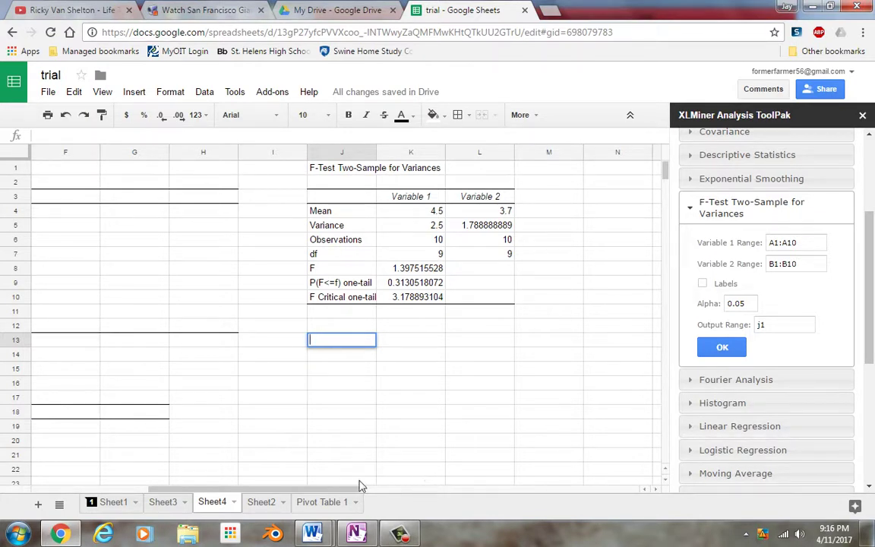
left_click_drag(352, 490, 221, 498)
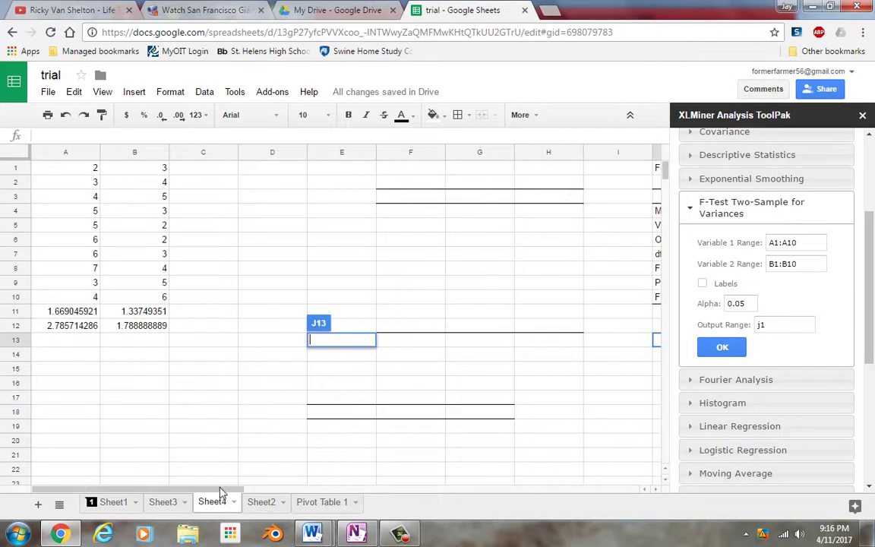
Step: Enter =A12/B12 in B16 to get the variance ratio 1.557231588
left_click(140, 384)
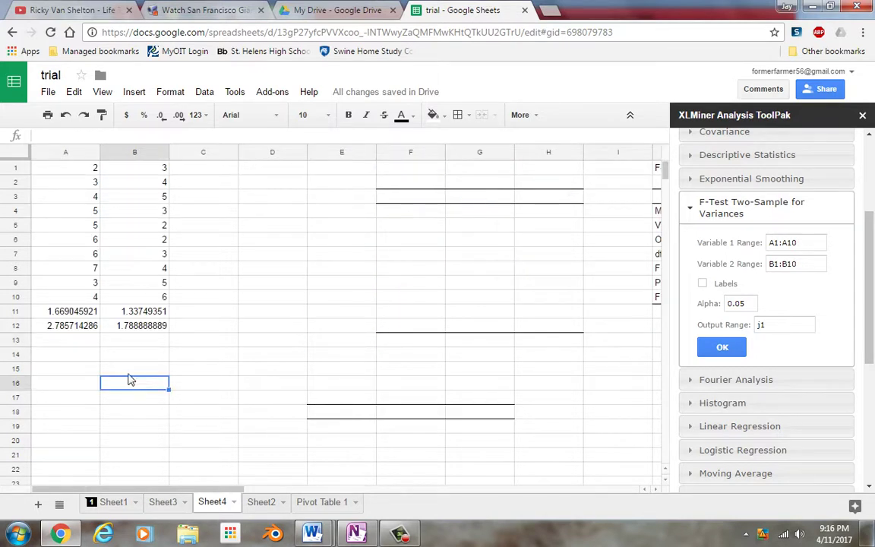
type("=")
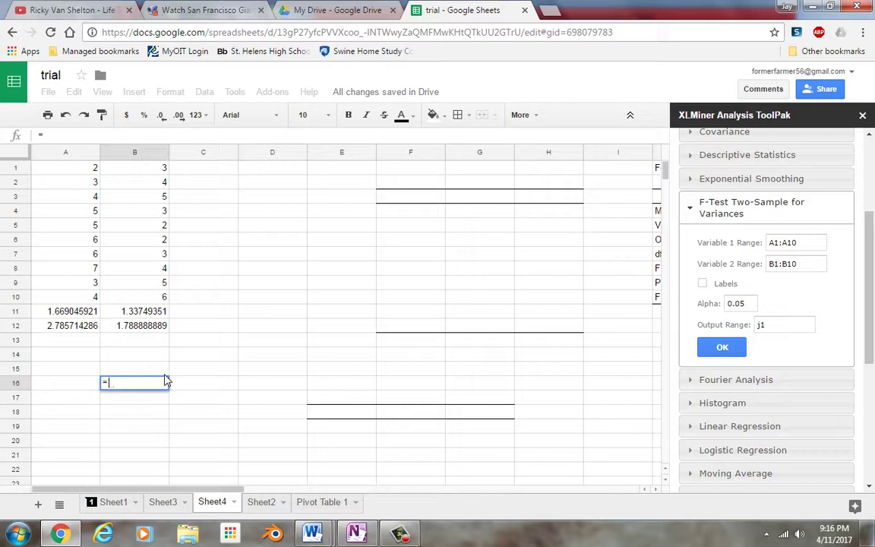
left_click(85, 328)
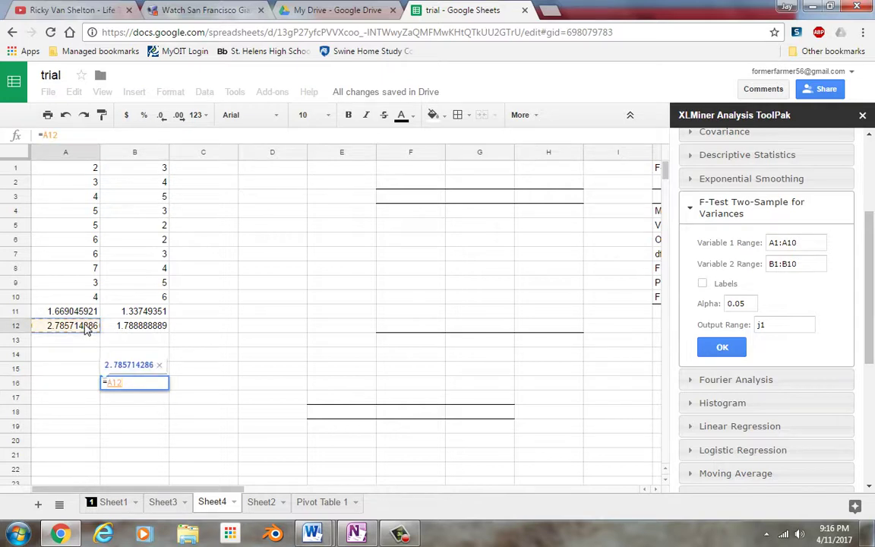
type("/")
left_click(133, 328)
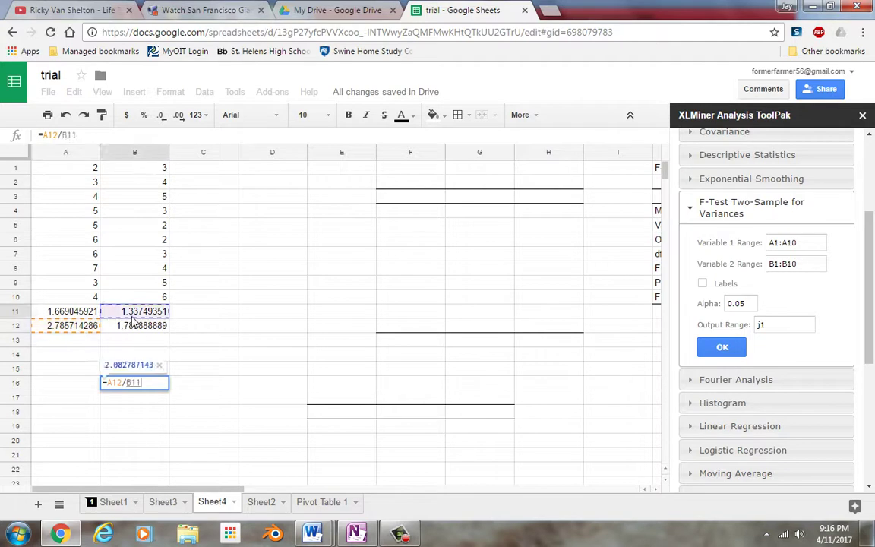
key("Return")
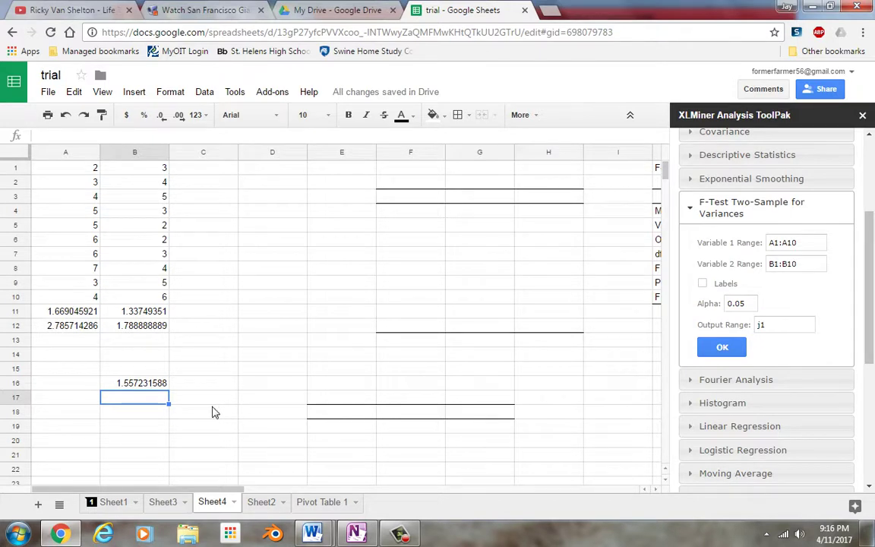
Step: Begin the formula =1-FDIST( in B17 and reference the F value in B16
type("=F")
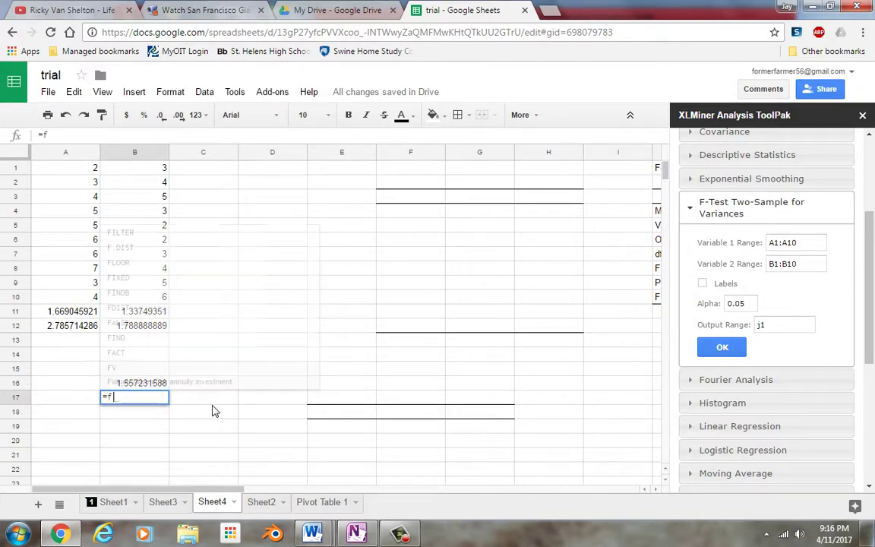
key("BackSpace")
type("1")
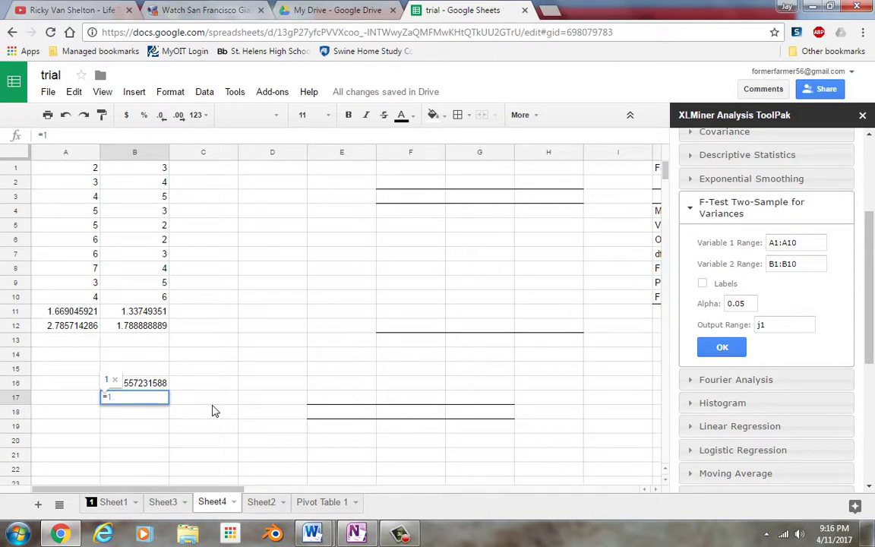
type("-fd")
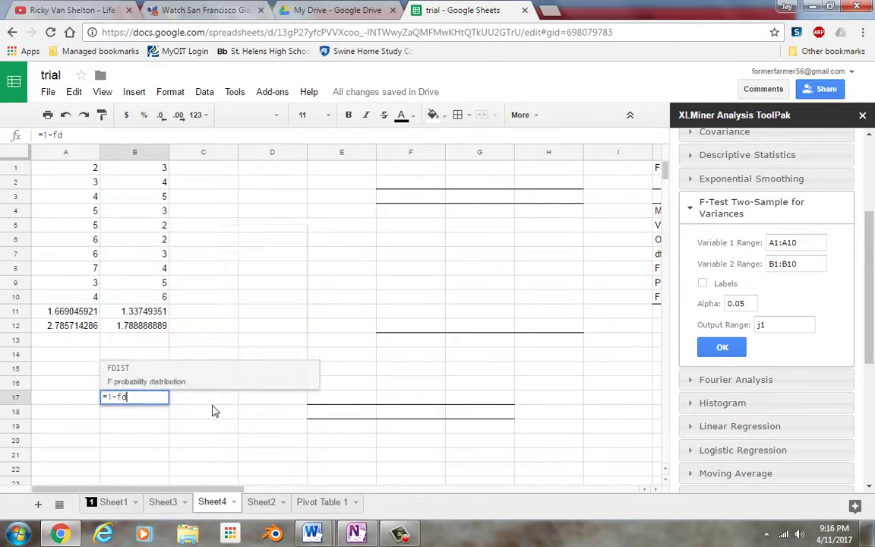
type("ist(")
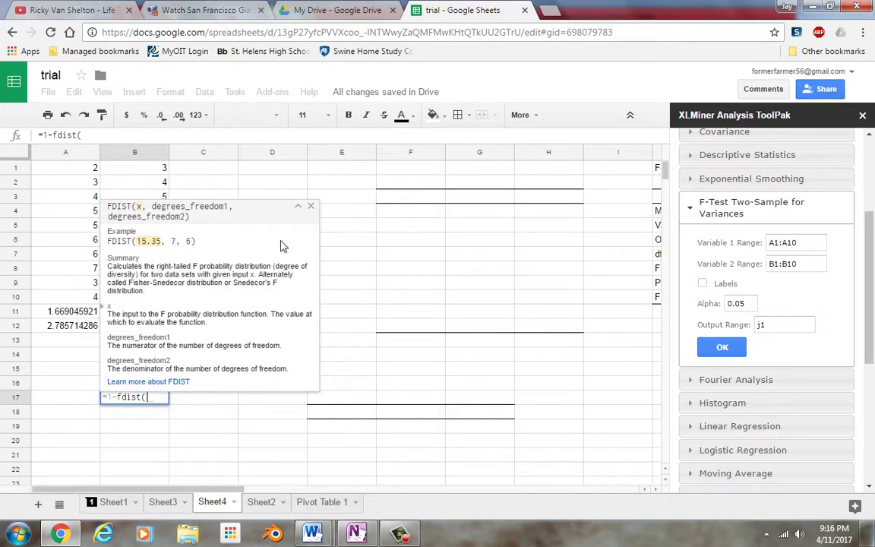
left_click(298, 207)
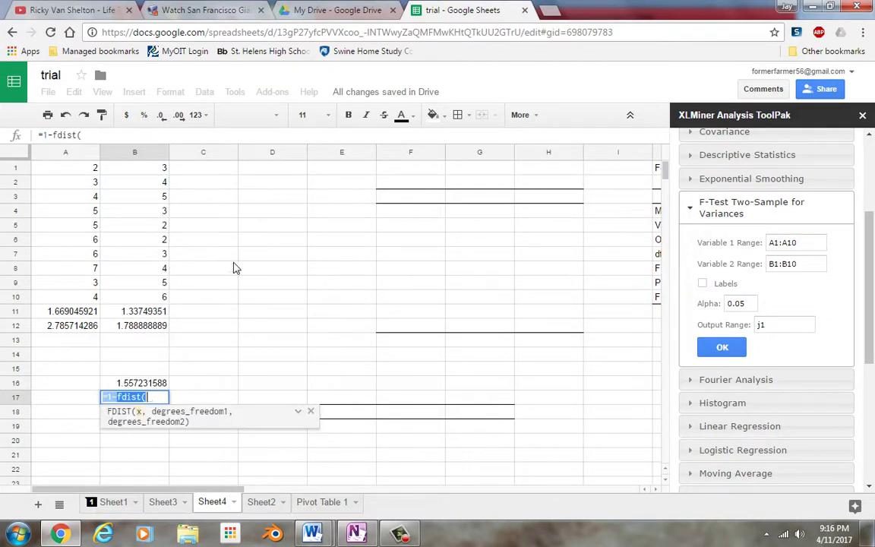
left_click(150, 385)
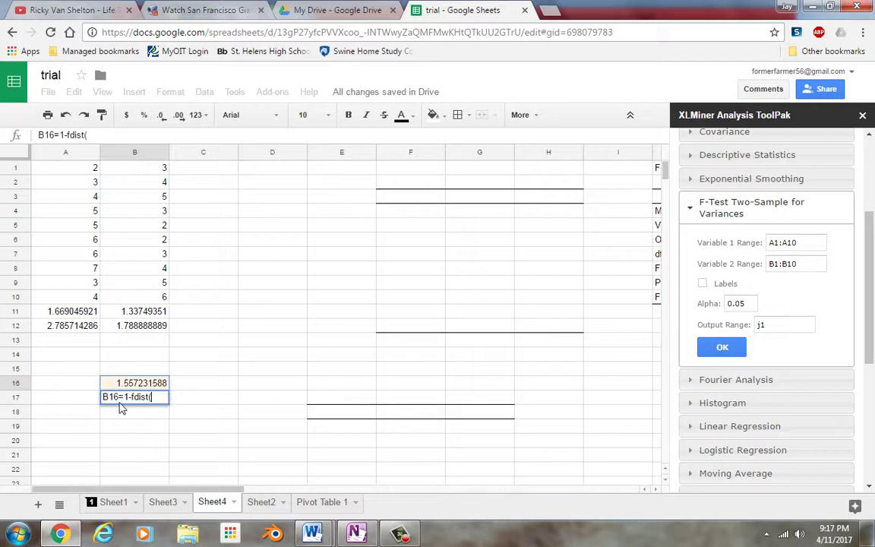
Step: Fix the arguments to =1-FDIST(B16, 9, 9) and commit, giving 0.7401033883
left_click(98, 397)
key("Delete")
key("Delete")
key("Delete")
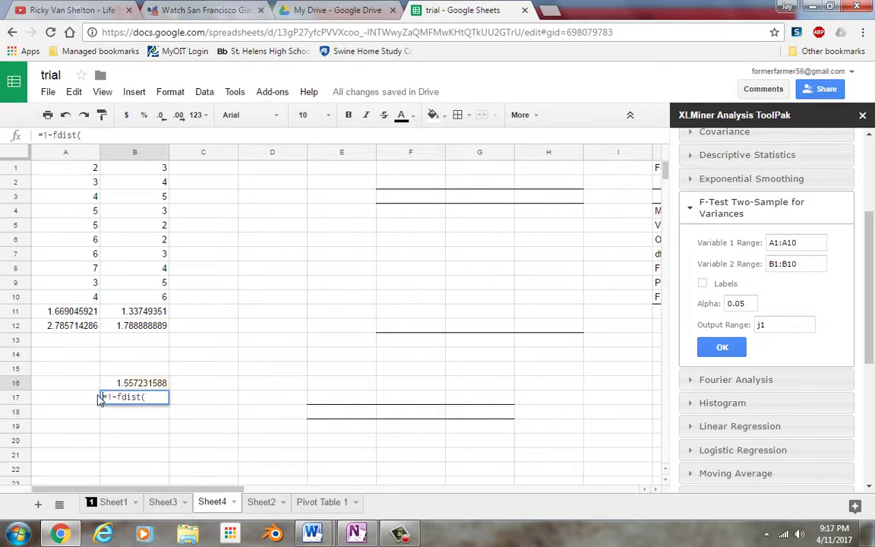
left_click(137, 383)
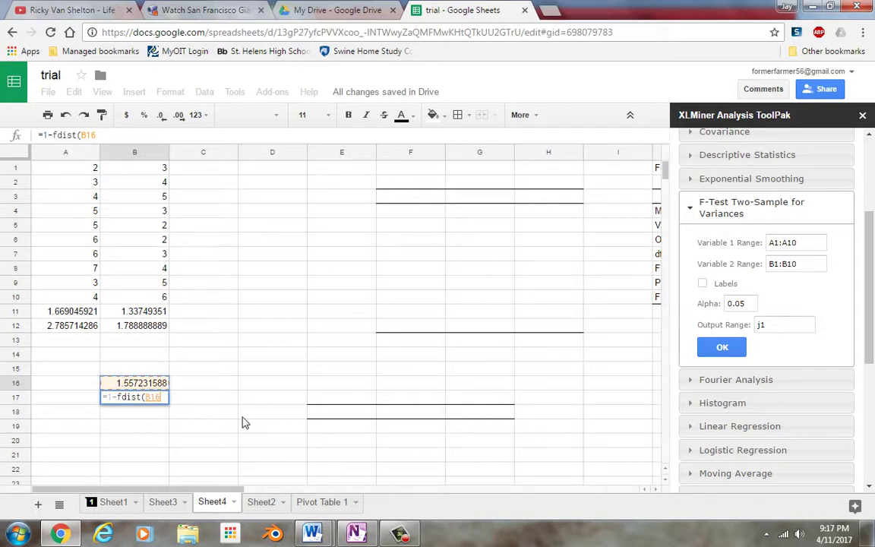
double_click(162, 397)
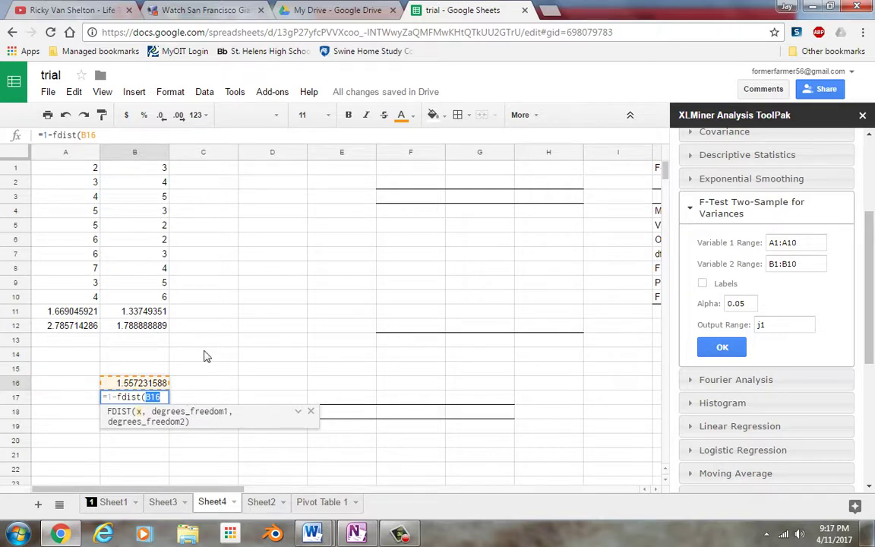
type("9,")
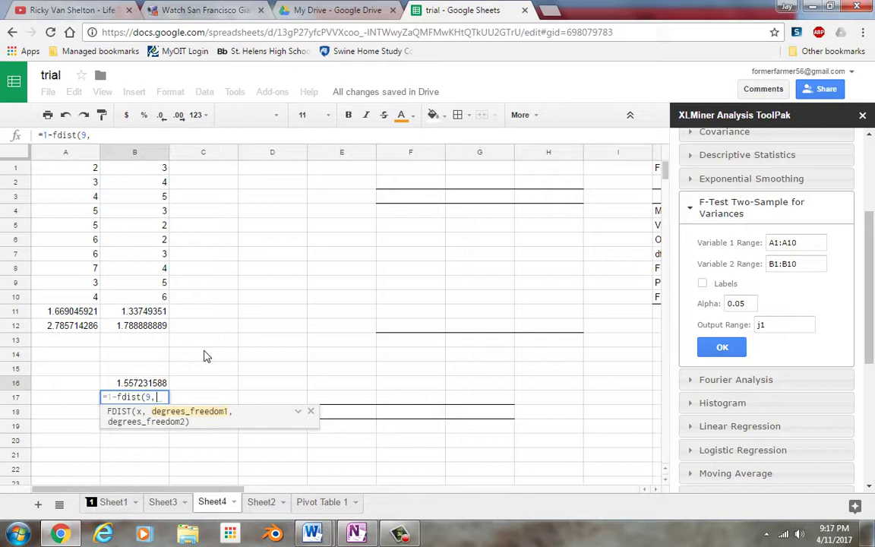
type("9")
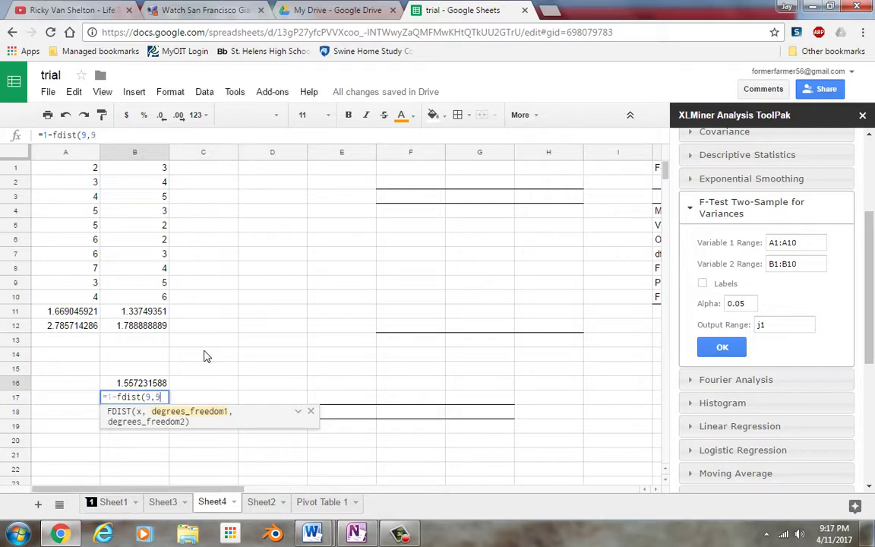
left_click(137, 396)
left_click(152, 384)
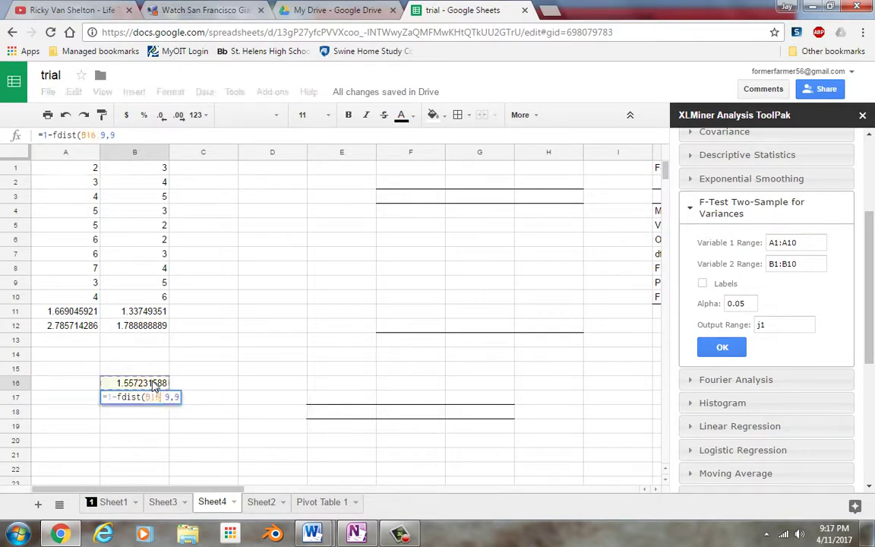
type(",")
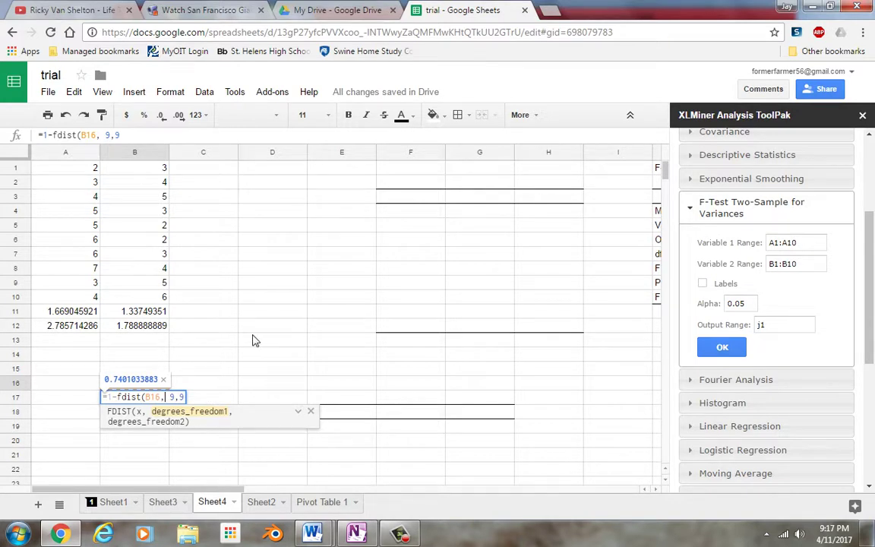
key("Return")
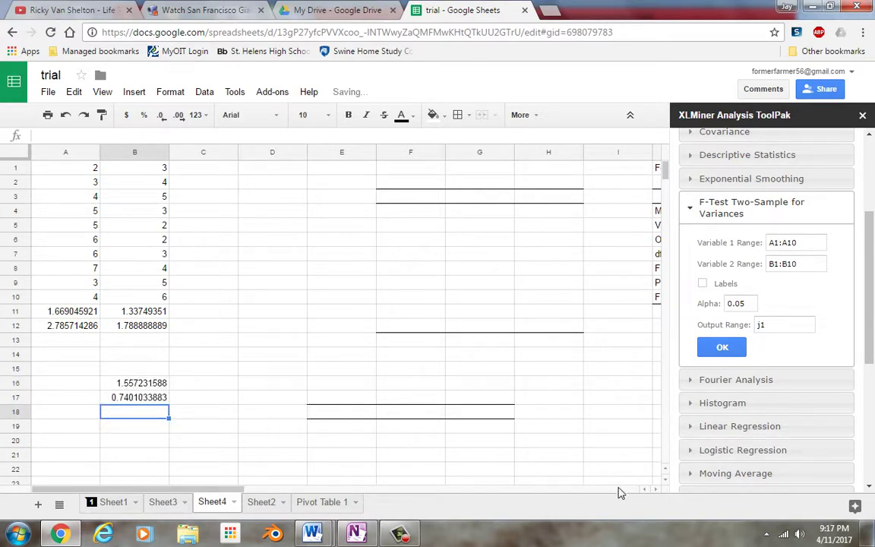
left_click(655, 489)
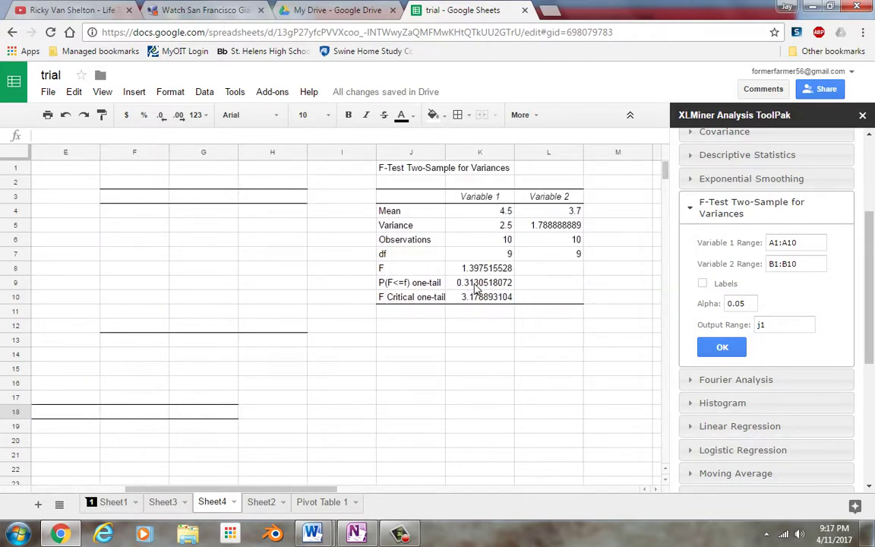
left_click(644, 490)
left_click(644, 490)
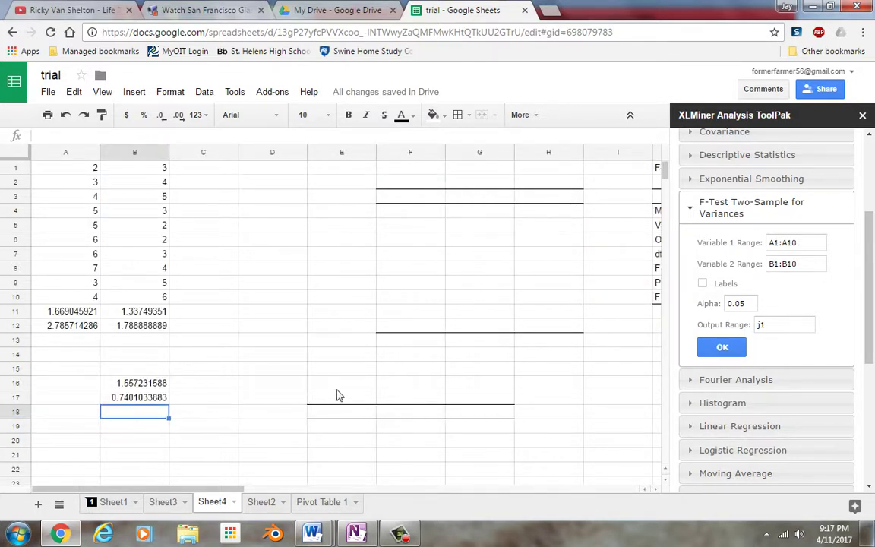
double_click(157, 397)
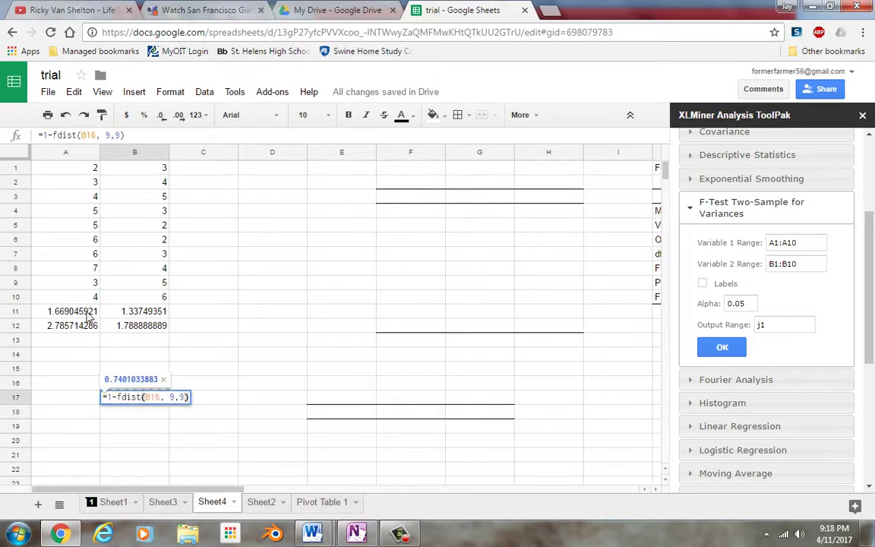
left_click(163, 379)
key("ctrl+a")
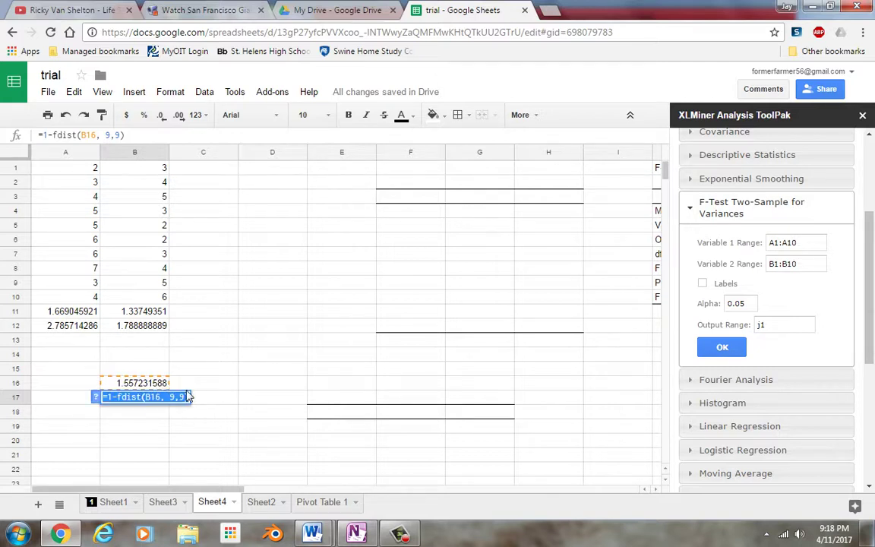
key("Escape")
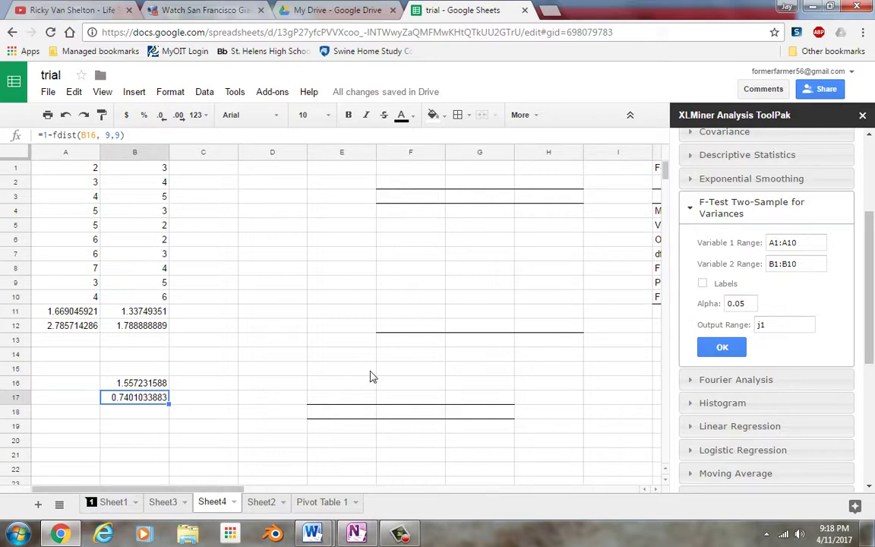
left_click(90, 311)
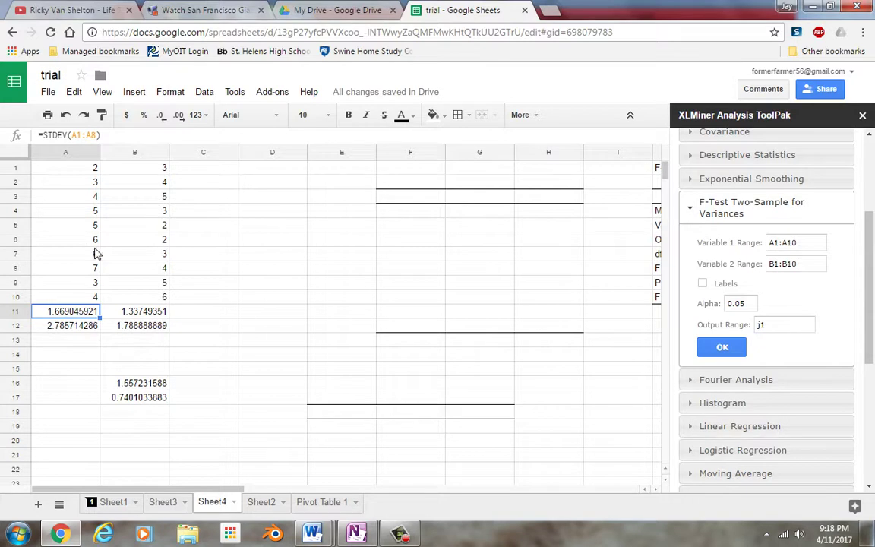
Step: Change A11's STDEV range from A1:A8 to A1:A10, making A11 1.58113883
left_click(103, 136)
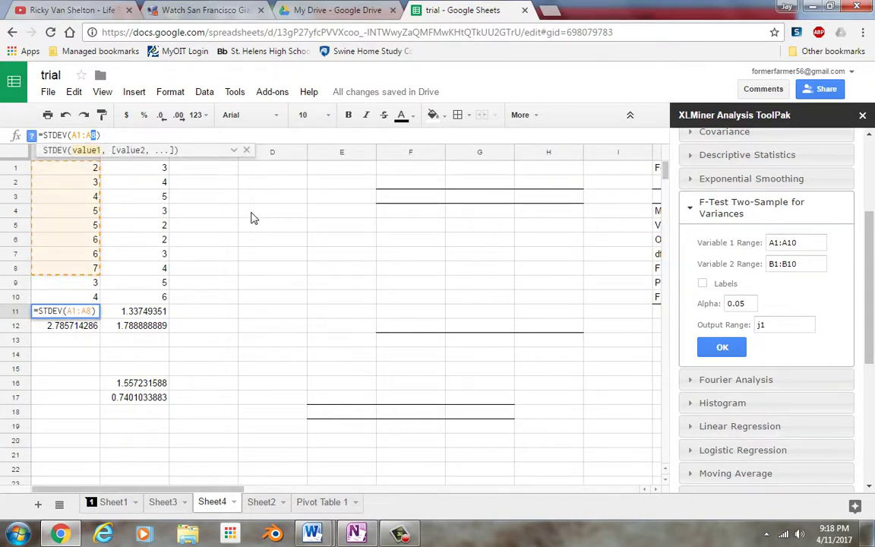
type("10")
key("Return")
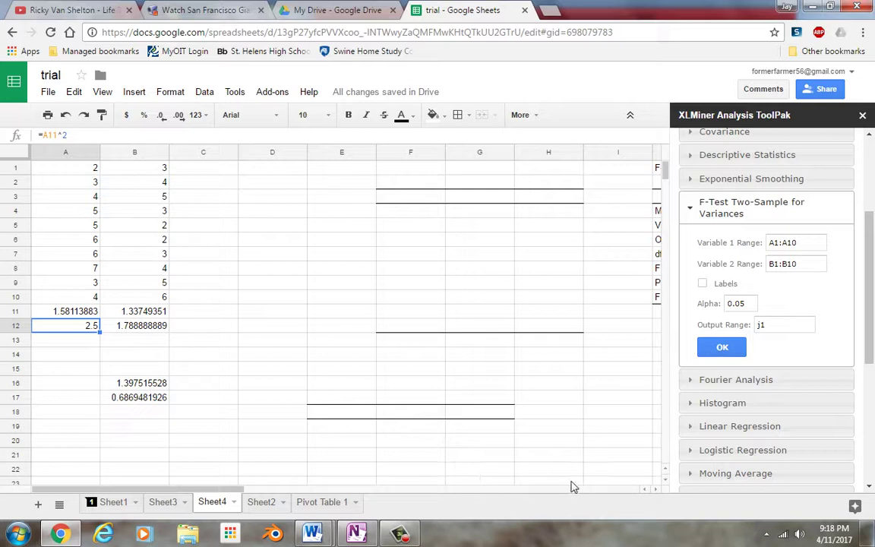
left_click(658, 490)
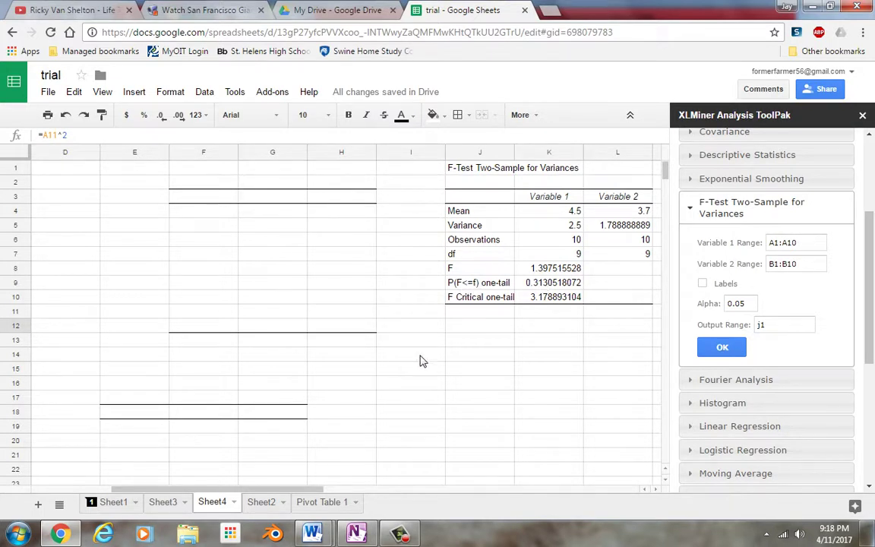
left_click_drag(290, 490, 185, 494)
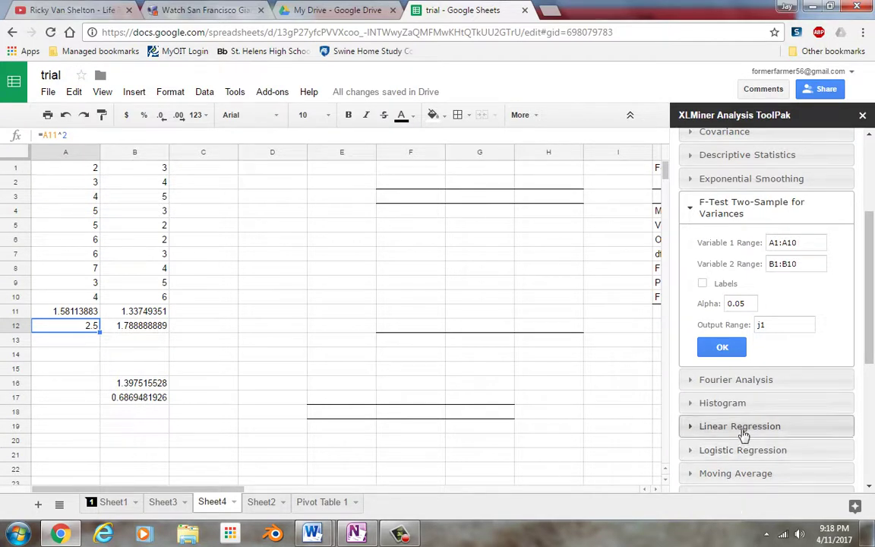
left_click_drag(874, 333, 873, 249)
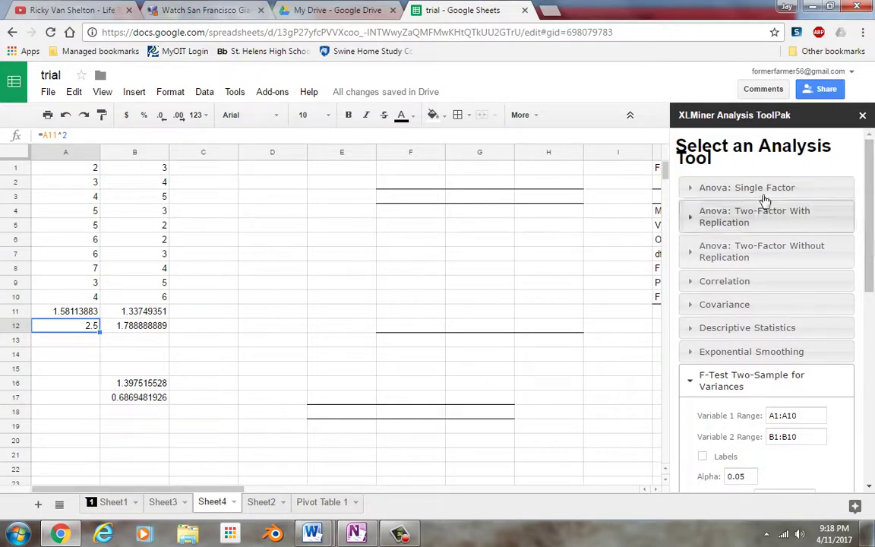